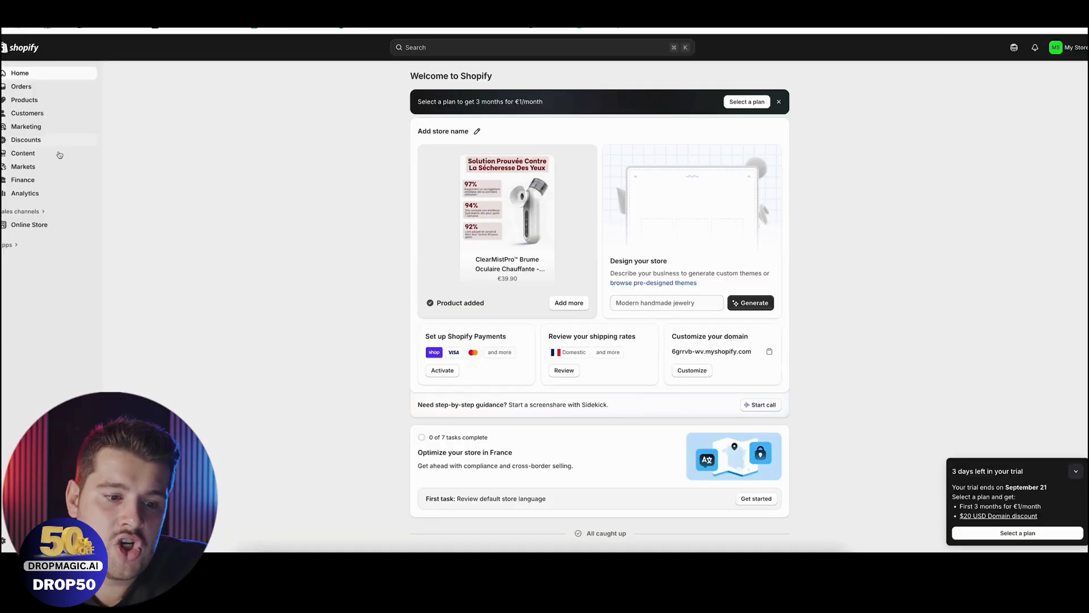
# Step: Find the Kaching Bundles app in the Shopify App Store and install it on the store with the requested data access
pyautogui.click(10, 245)
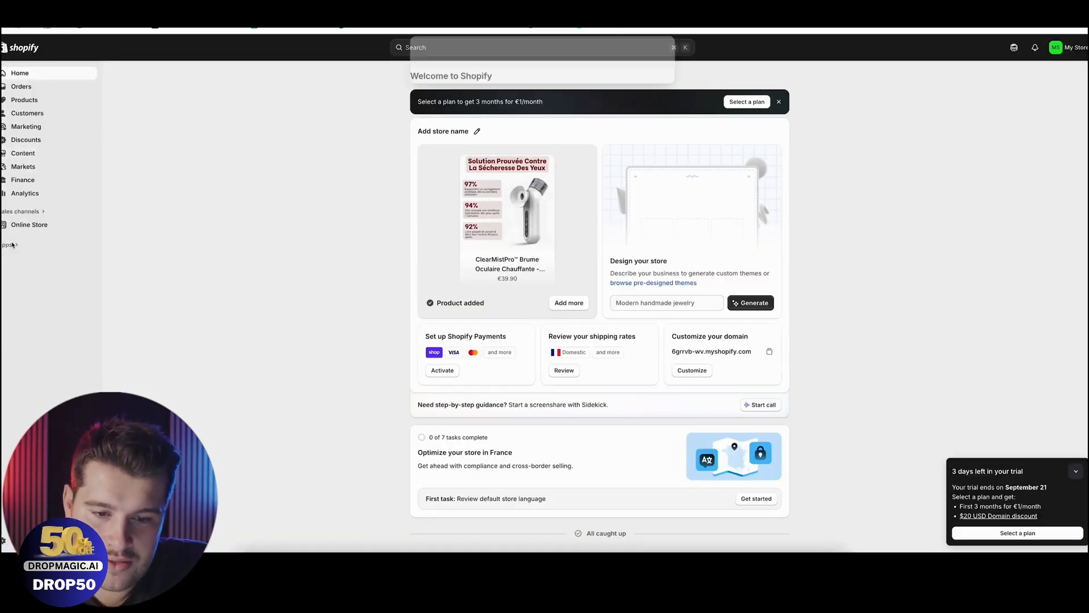
pyautogui.write('kaching by')
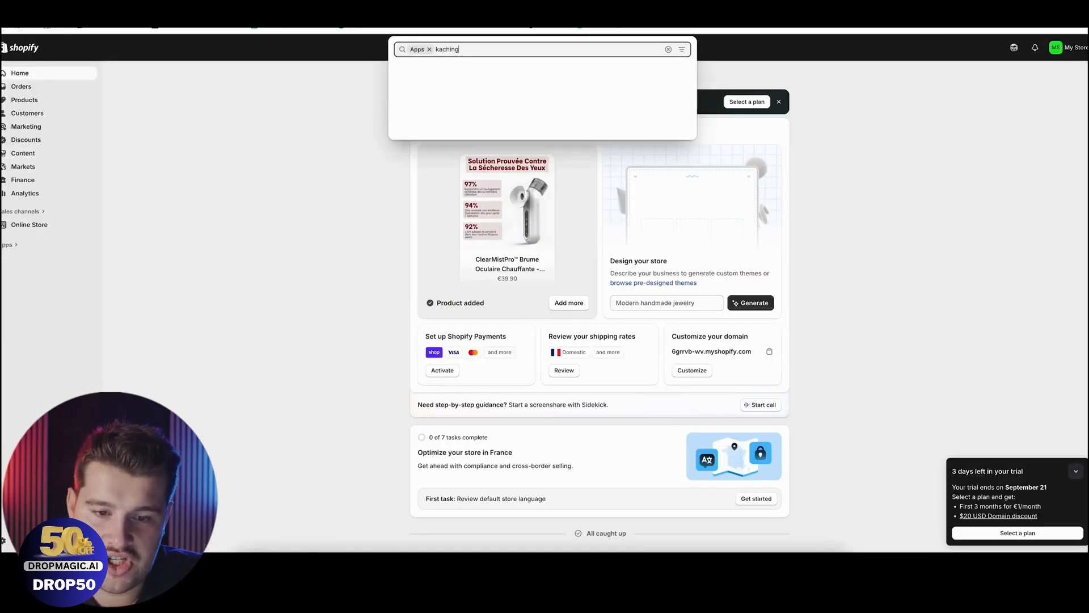
pyautogui.click(453, 75)
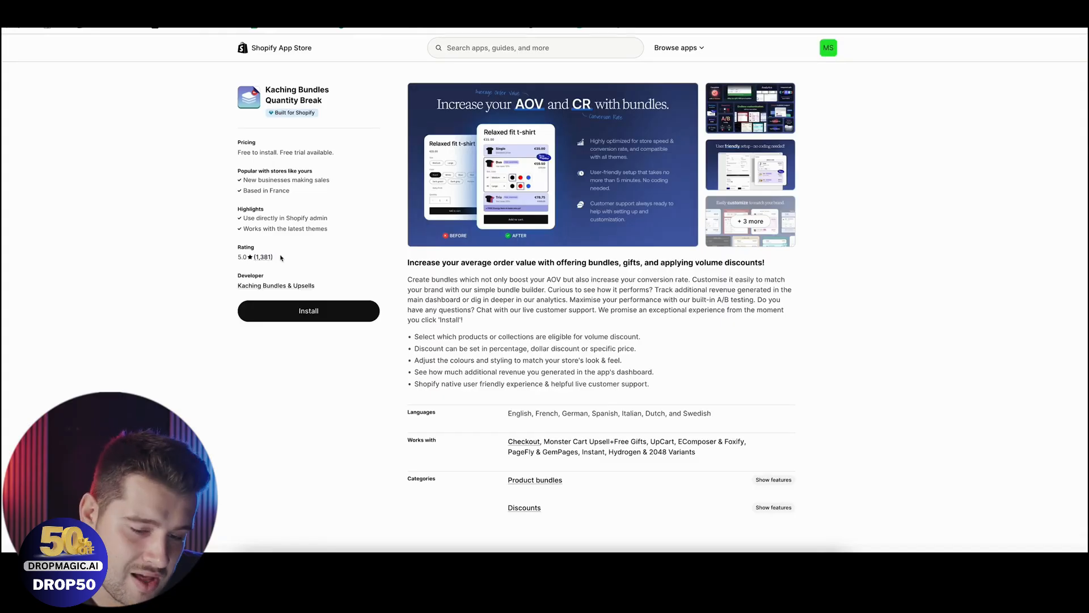
pyautogui.click(323, 310)
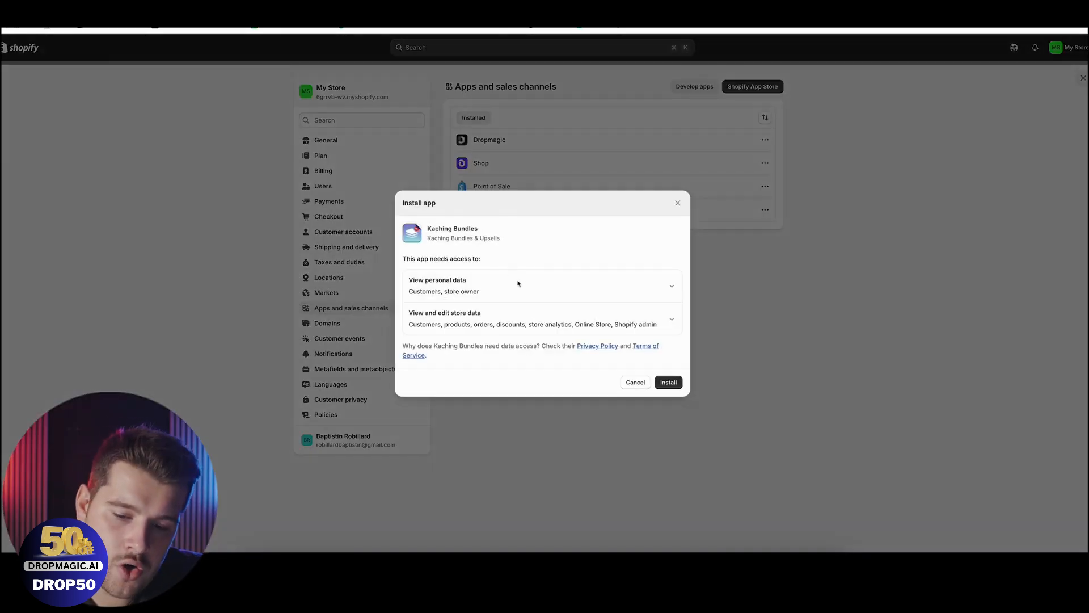
pyautogui.click(669, 383)
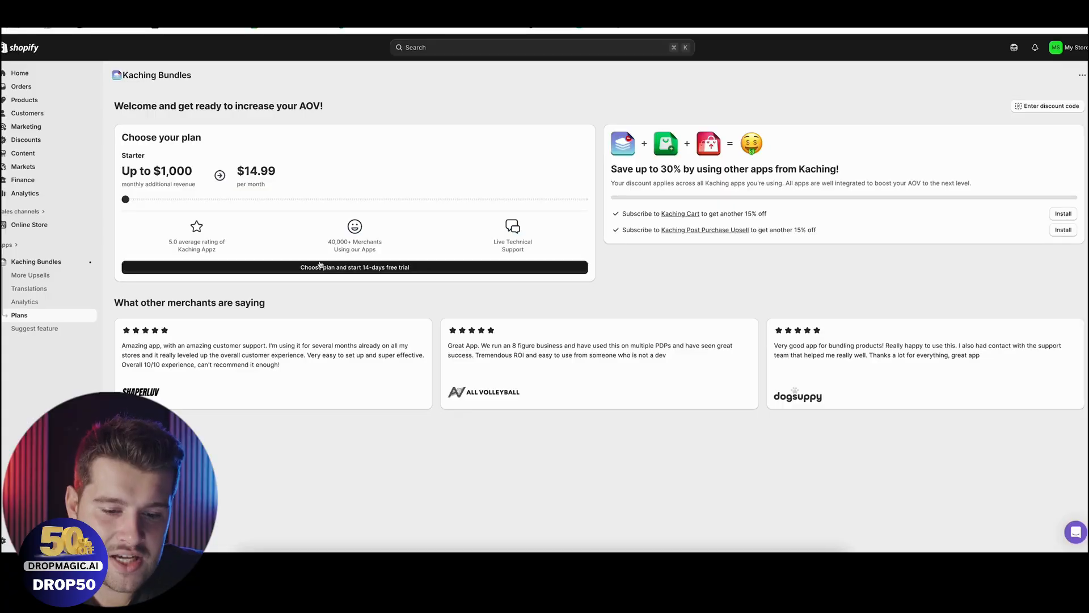
# Step: Choose the Starter plan with its 14-day free trial and approve the subscription with PayPal as the payment method
pyautogui.click(341, 267)
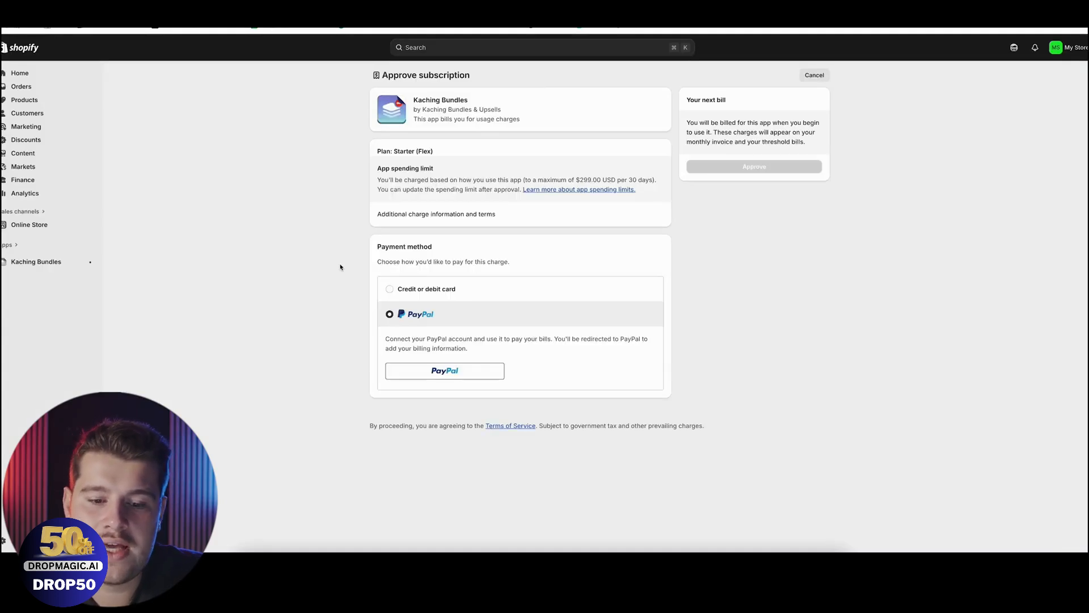
pyautogui.click(398, 289)
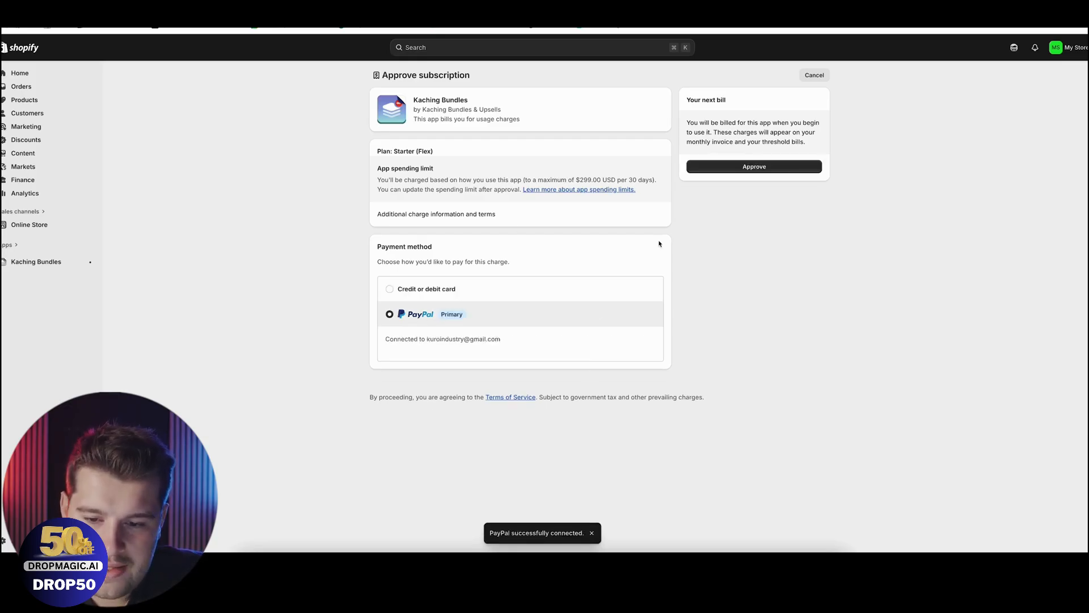
pyautogui.click(751, 166)
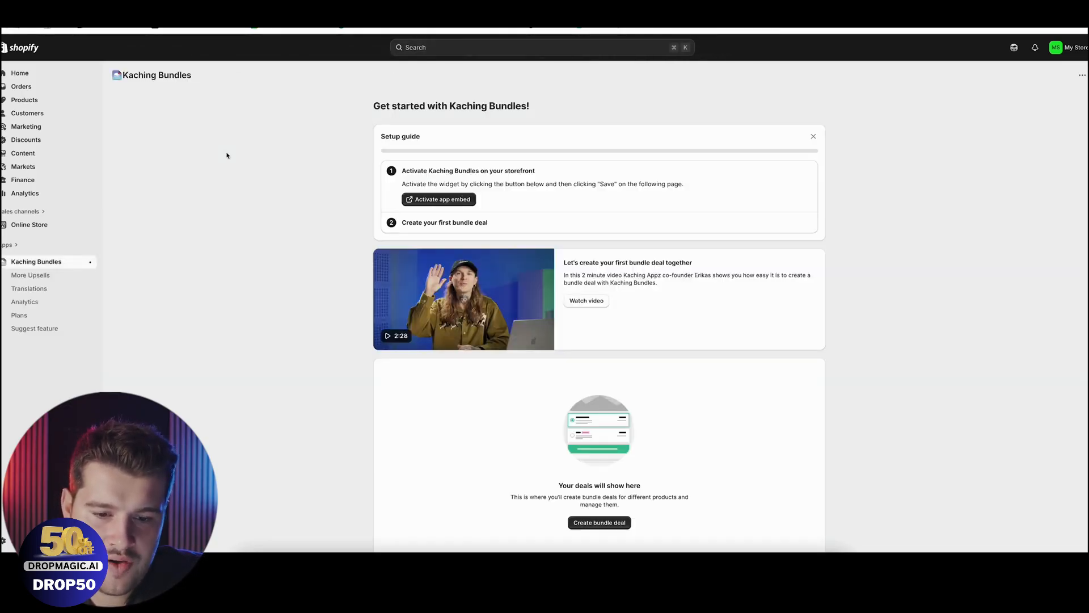
# Step: Activate the Kaching Bundles app embed in the Horizon theme, save the theme and leave the theme editor
pyautogui.click(430, 200)
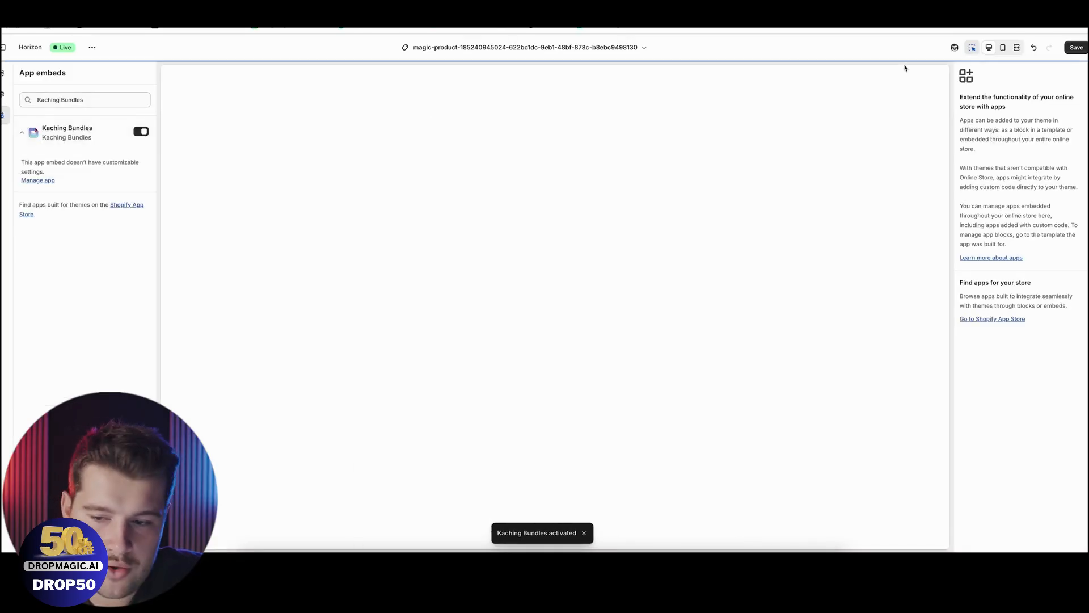
pyautogui.click(1072, 50)
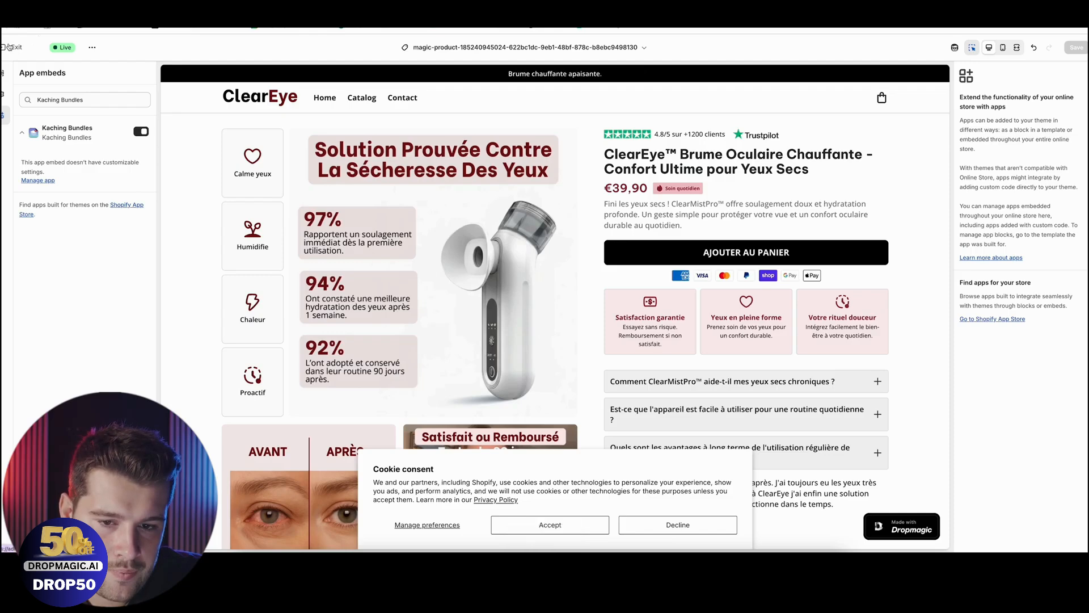
pyautogui.click(8, 47)
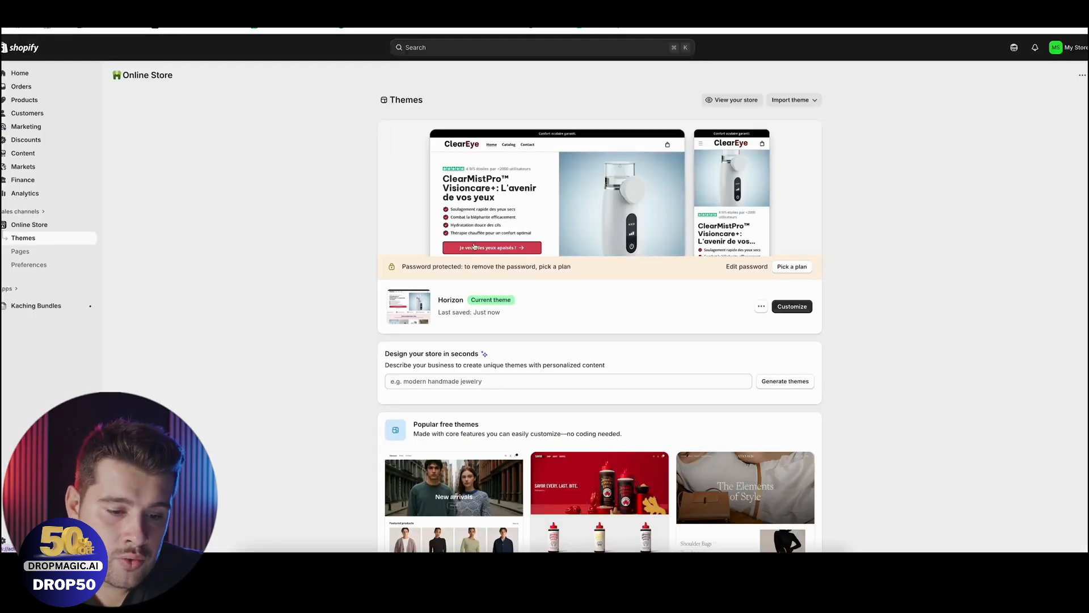
# Step: Create the first bundle deal in Kaching Bundles with the discount type Quantity breaks for the same product
pyautogui.click(41, 306)
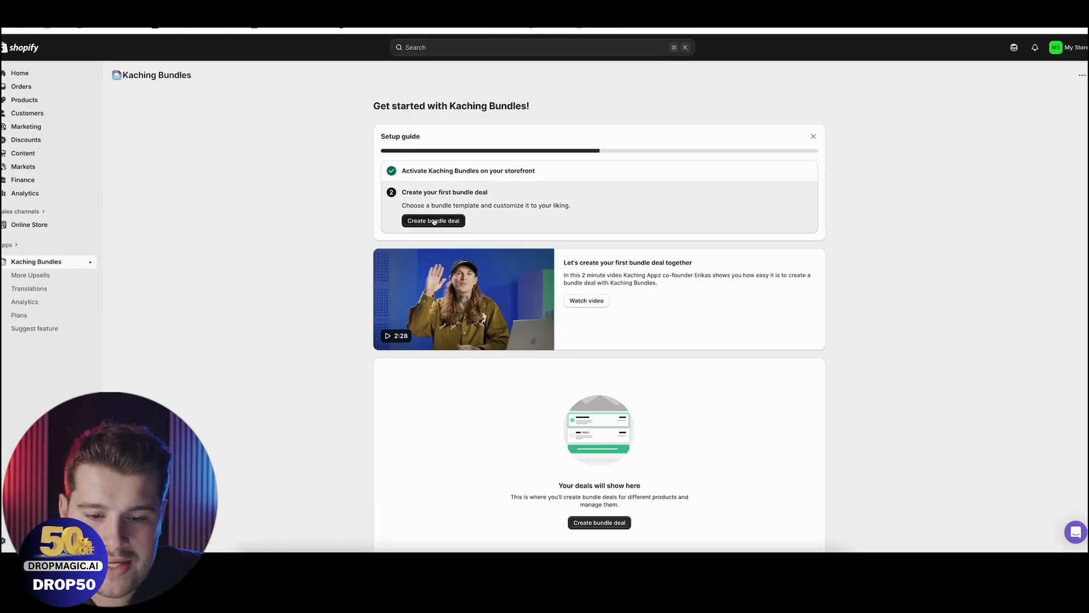
pyautogui.click(434, 220)
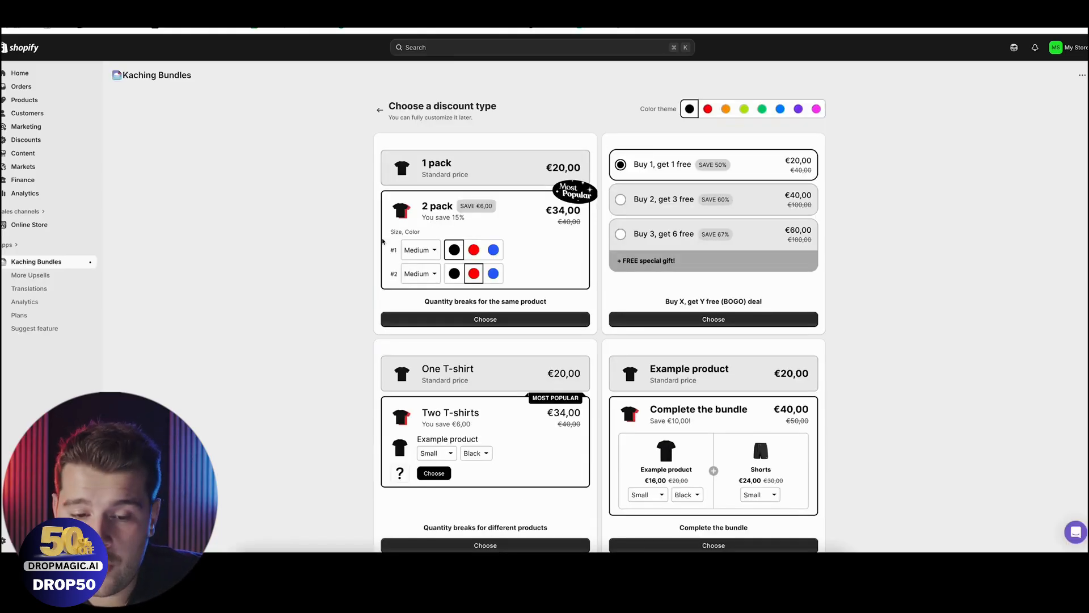
pyautogui.scroll(-1, 512, 321)
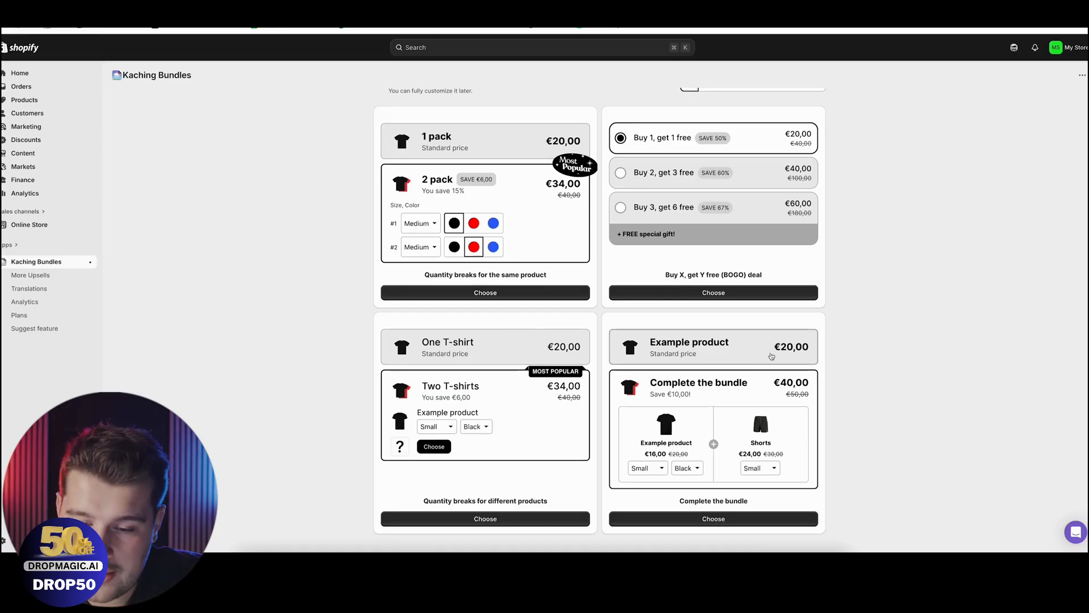
pyautogui.click(447, 292)
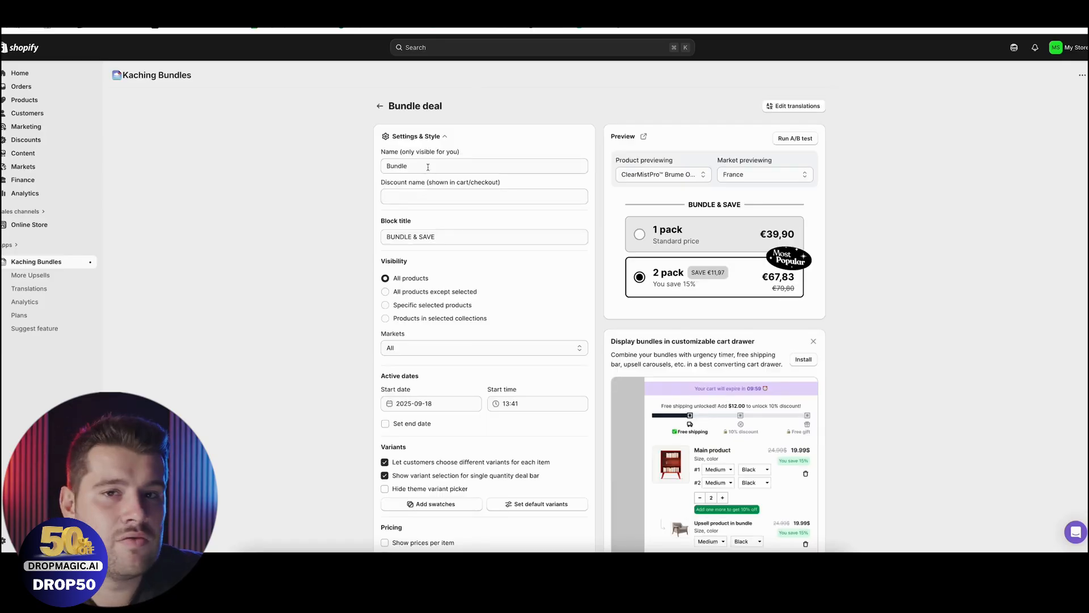
# Step: Change the bundle deal's block title to "Offre du moment"
pyautogui.doubleClick(427, 166)
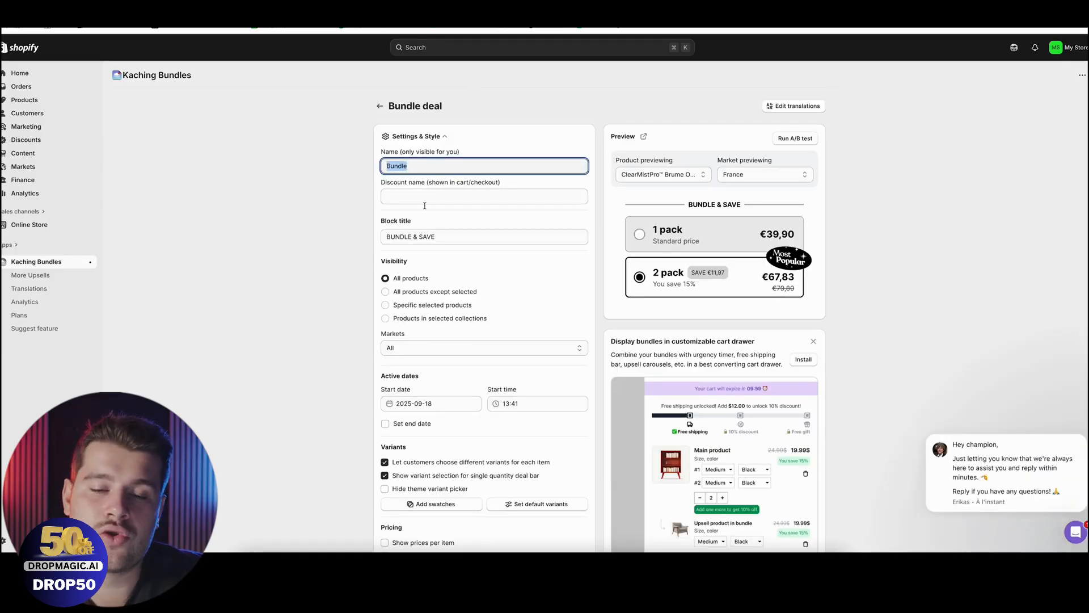
pyautogui.tripleClick(426, 235)
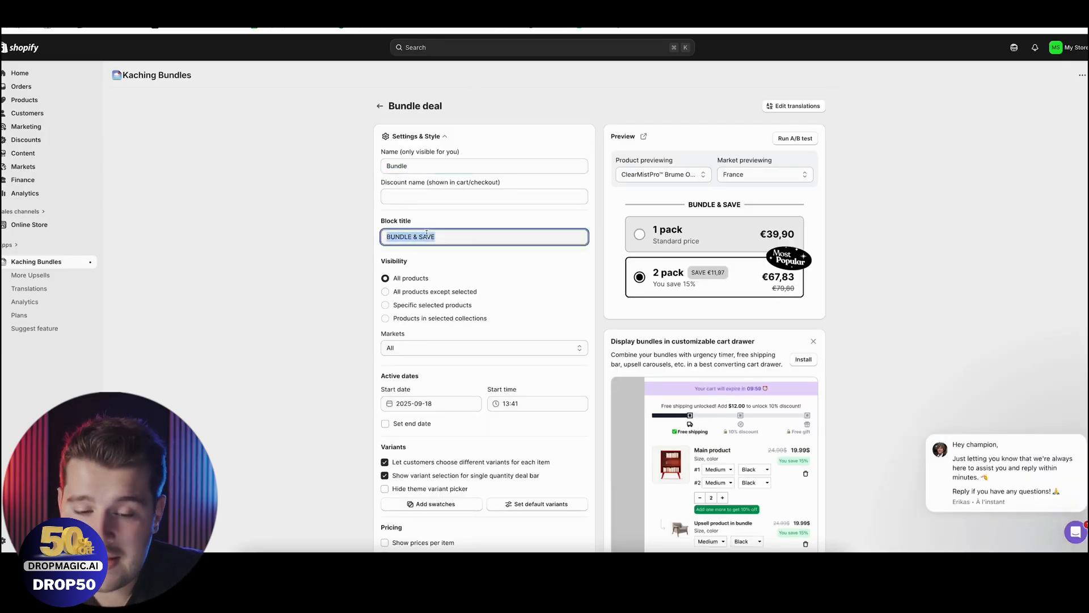
pyautogui.write('Of')
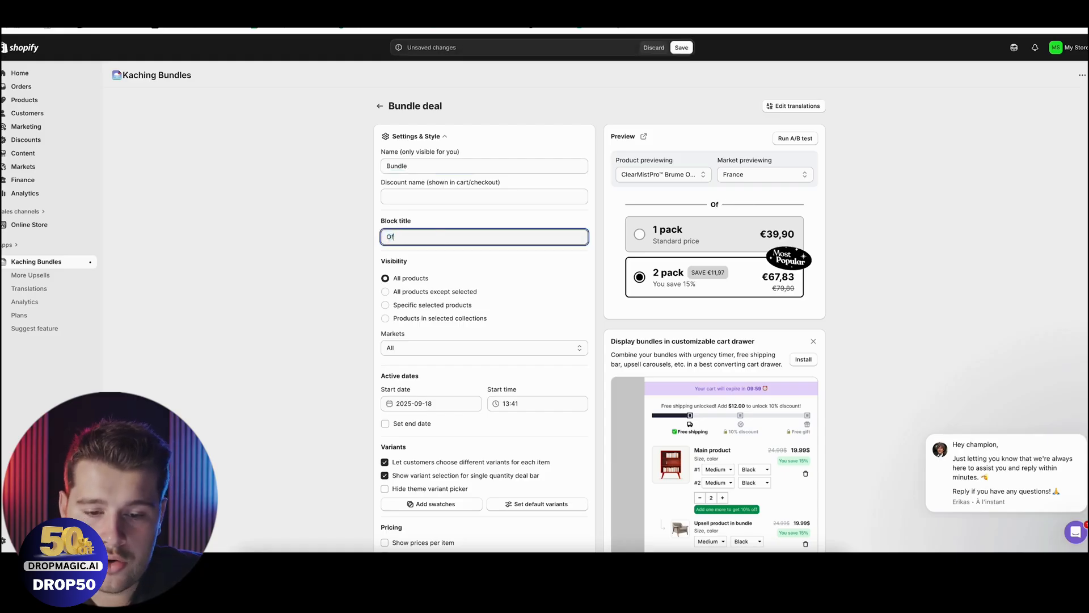
pyautogui.write('fre d ')
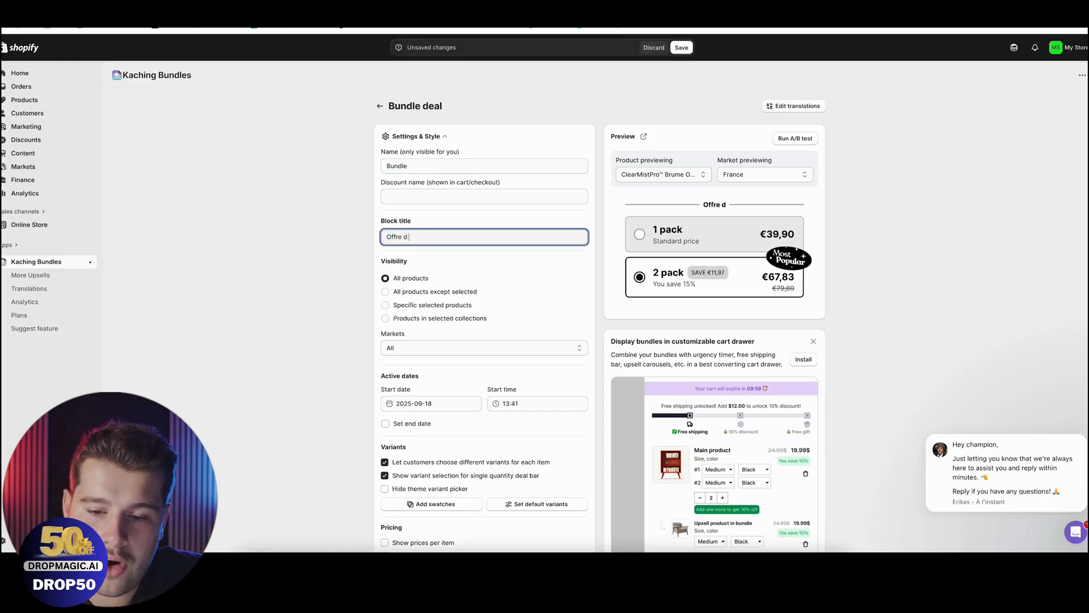
pyautogui.write('u moment')
pyautogui.press('Tab')
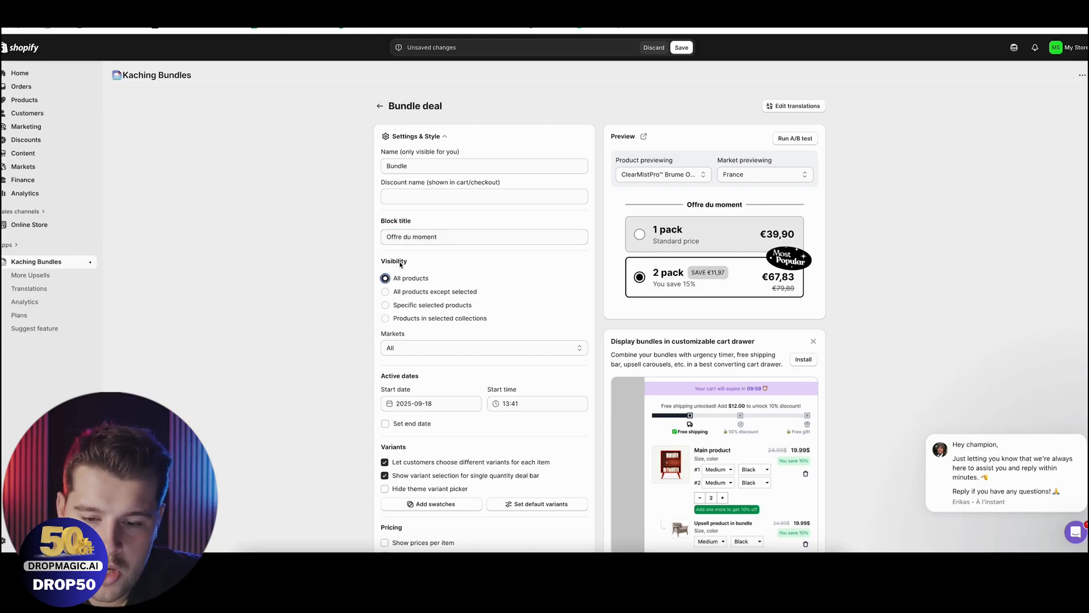
# Step: Limit the deal's visibility to specific selected products and choose the ClearMistPro product
pyautogui.click(406, 348)
pyautogui.click(406, 348)
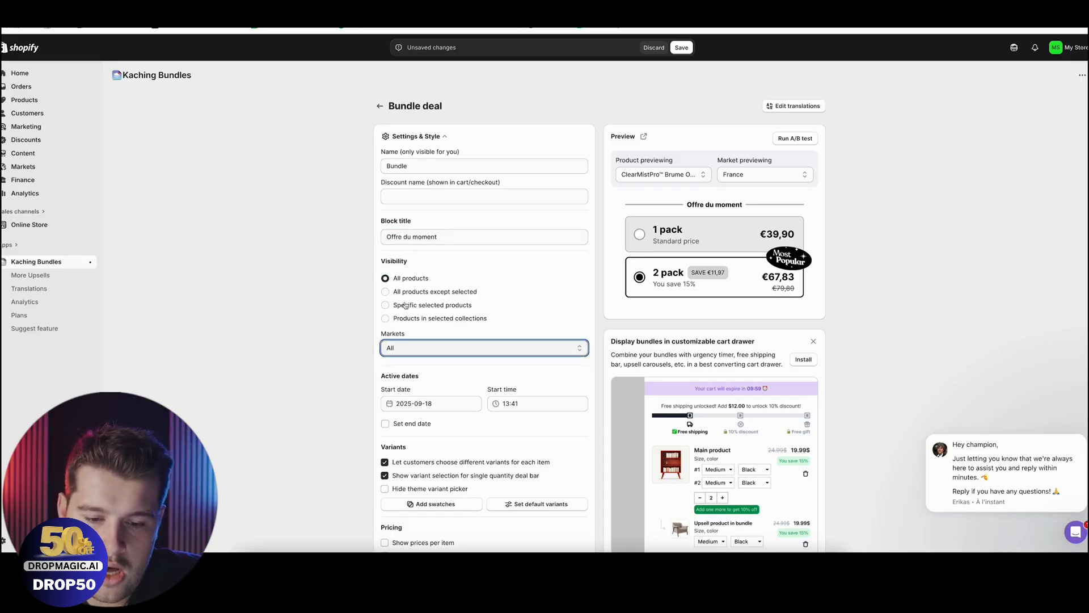
pyautogui.click(414, 307)
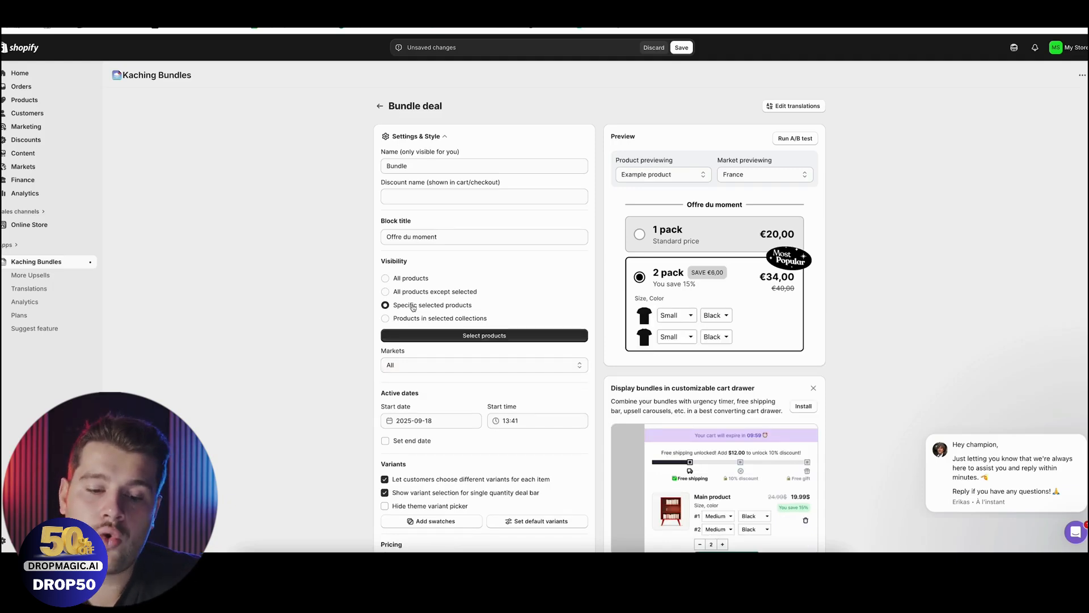
pyautogui.click(449, 335)
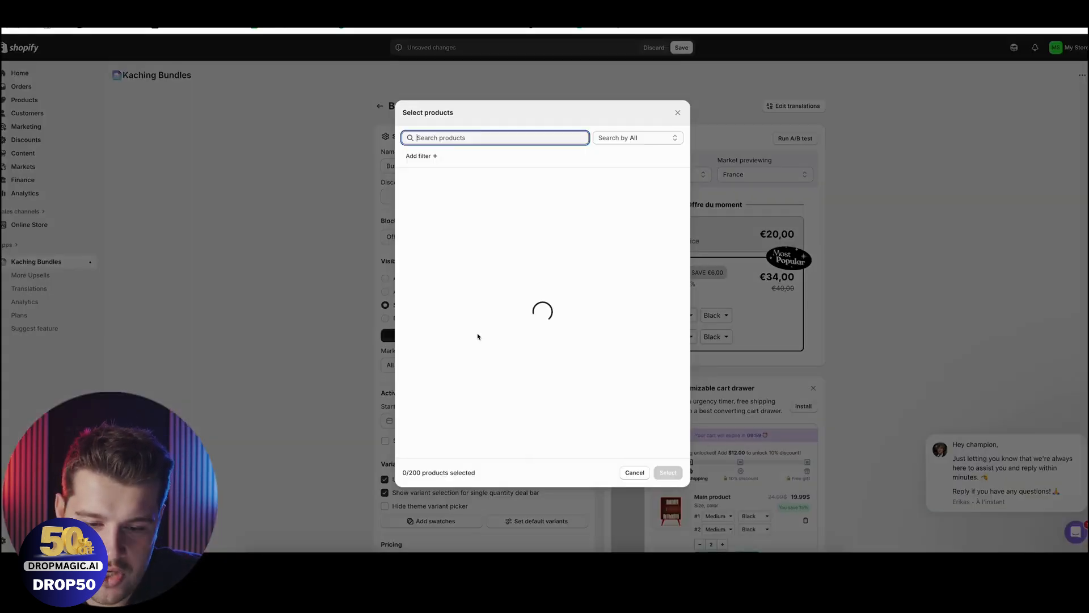
pyautogui.click(445, 183)
pyautogui.click(667, 473)
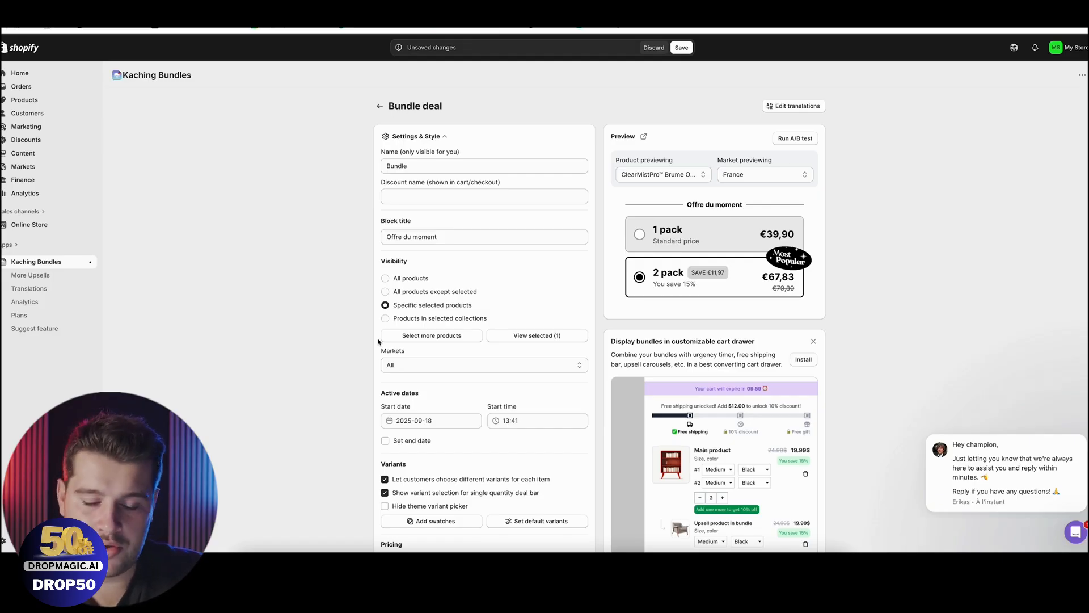
# Step: Try a specific price for the 1 pack bar, and set its price option back to Default
pyautogui.scroll(-10, 379, 342)
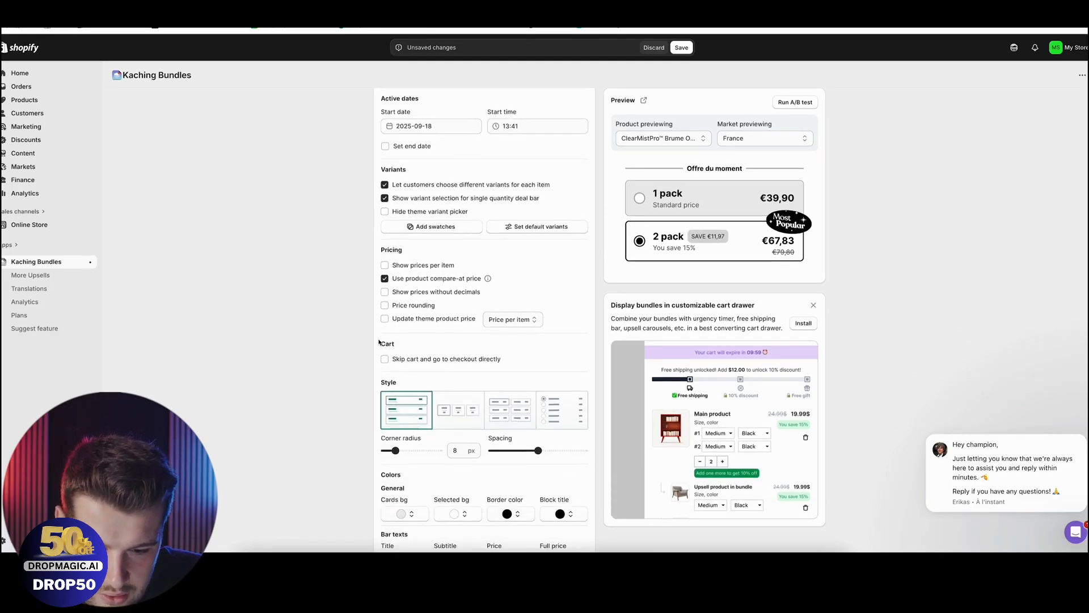
pyautogui.scroll(7, 379, 342)
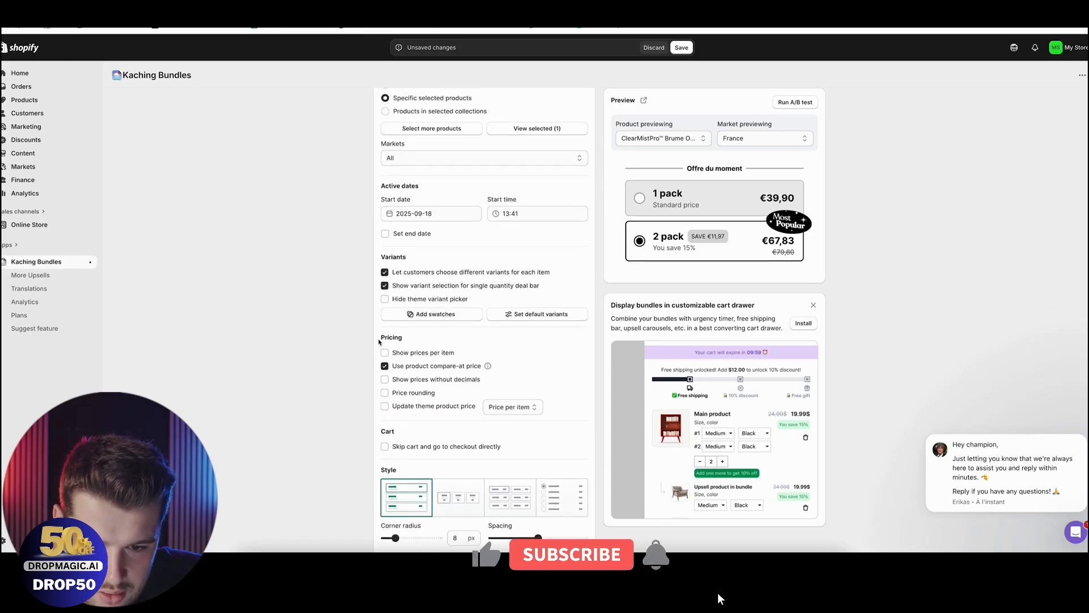
pyautogui.scroll(-4, 379, 342)
pyautogui.scroll(-8, 379, 341)
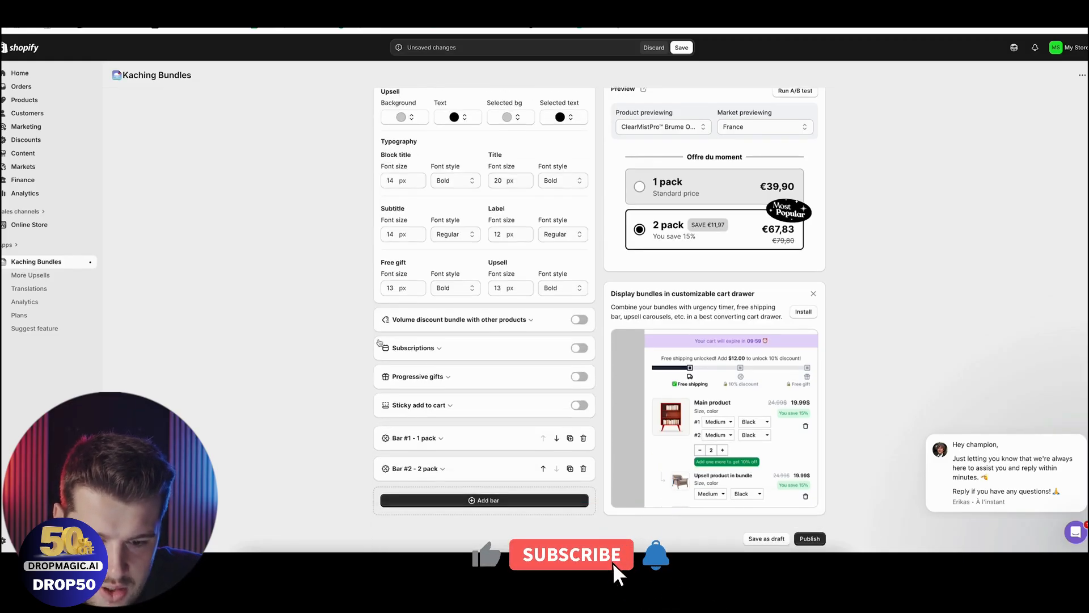
pyautogui.click(435, 438)
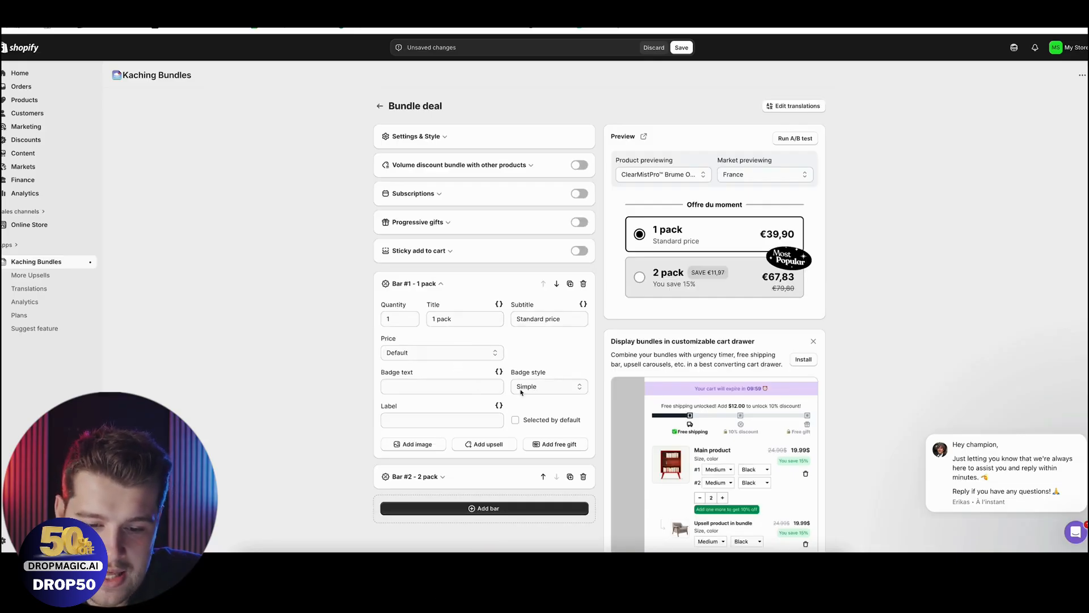
pyautogui.click(437, 352)
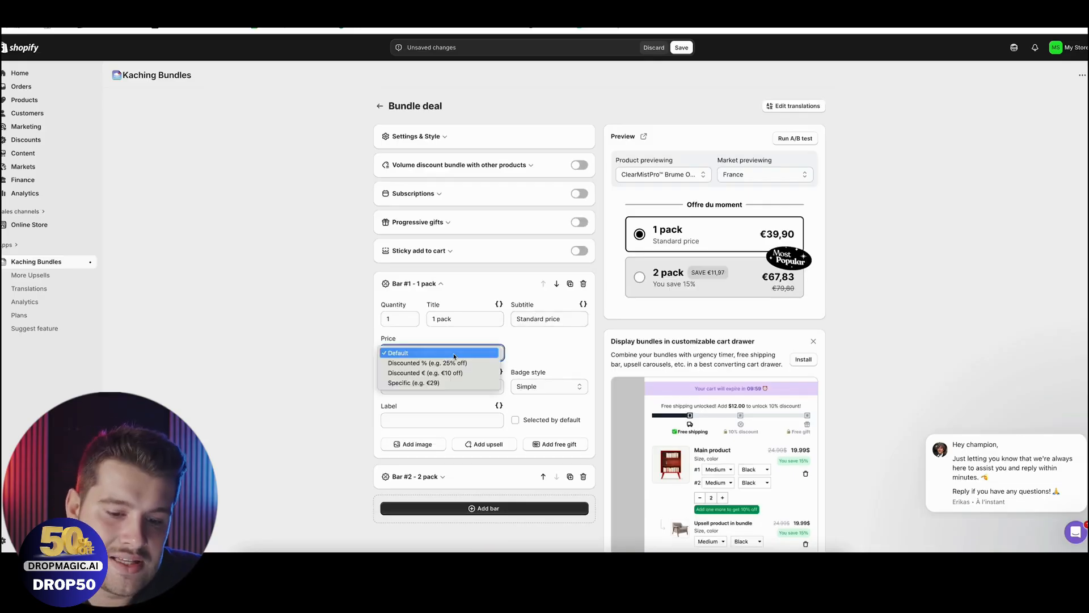
pyautogui.click(429, 383)
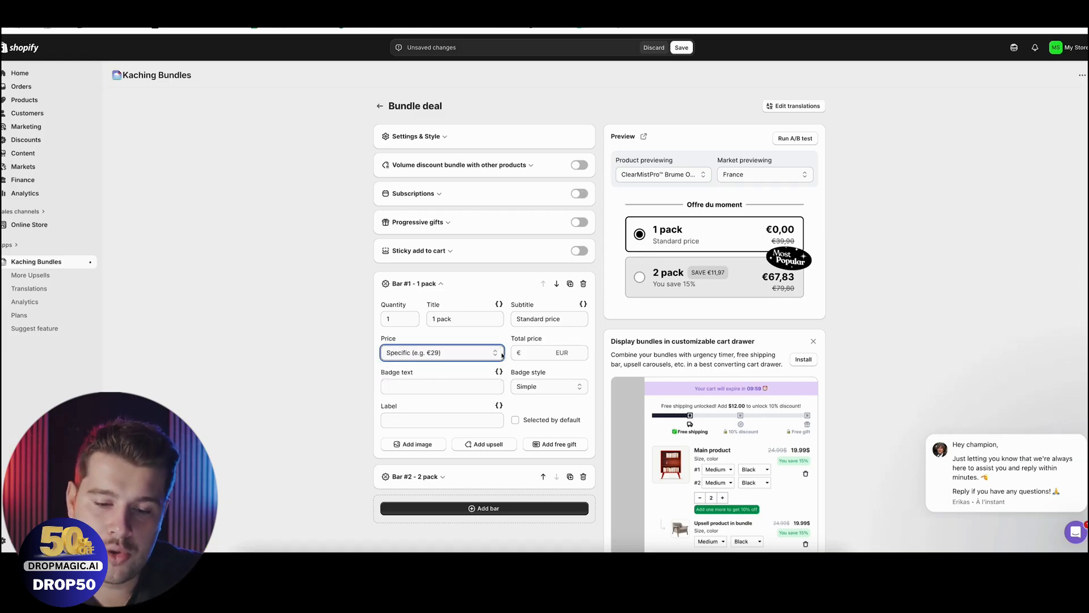
pyautogui.click(493, 353)
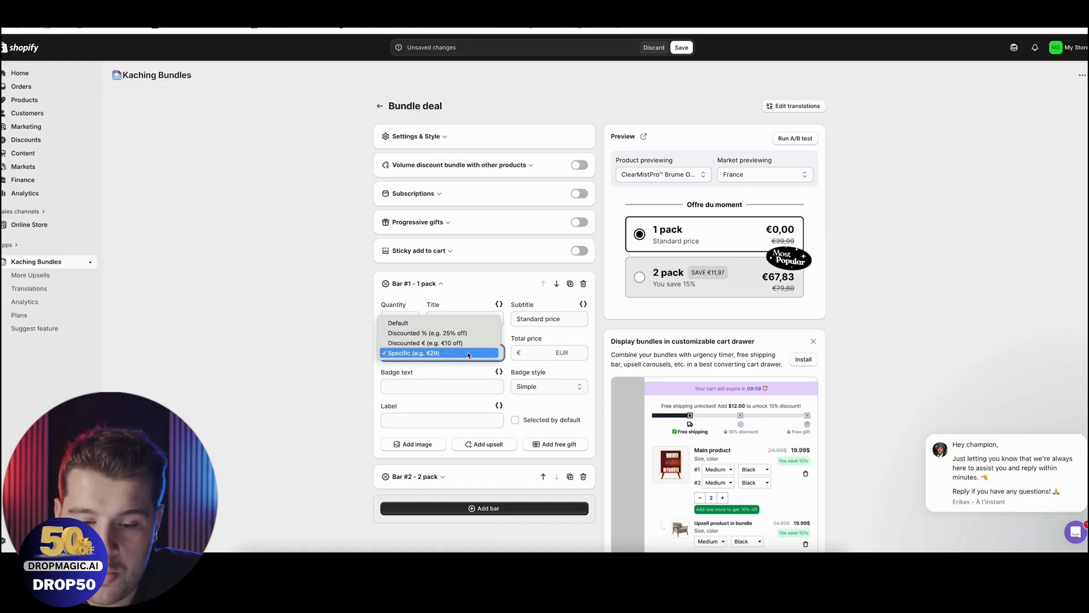
pyautogui.click(419, 322)
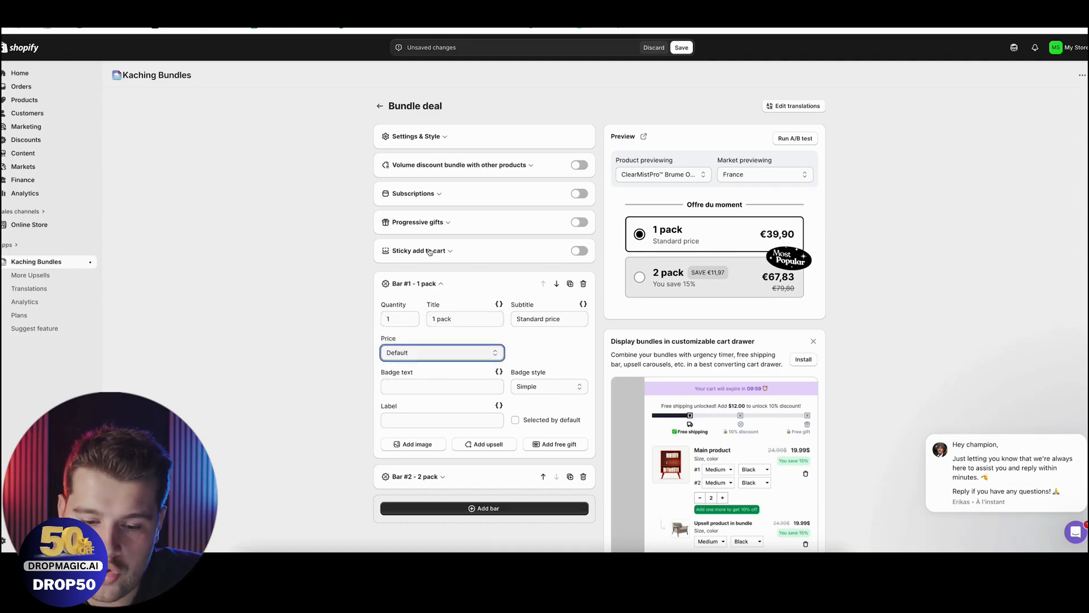
# Step: Open the deal's Settings & Style section and review its market, date, variant, pricing, cart and style options
pyautogui.click(440, 137)
pyautogui.scroll(-1, 432, 264)
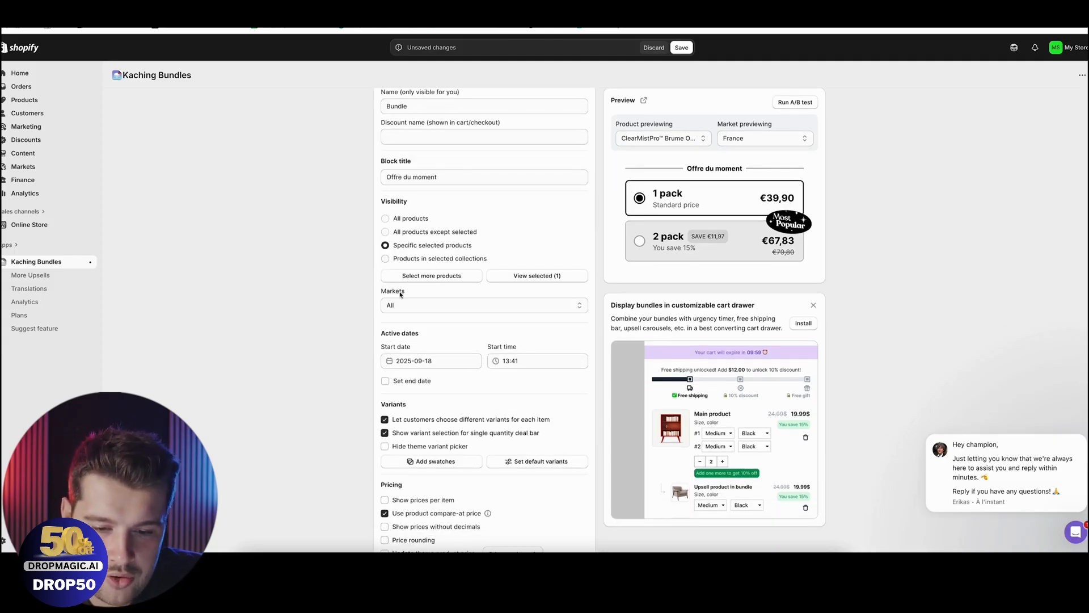
pyautogui.scroll(-1, 401, 294)
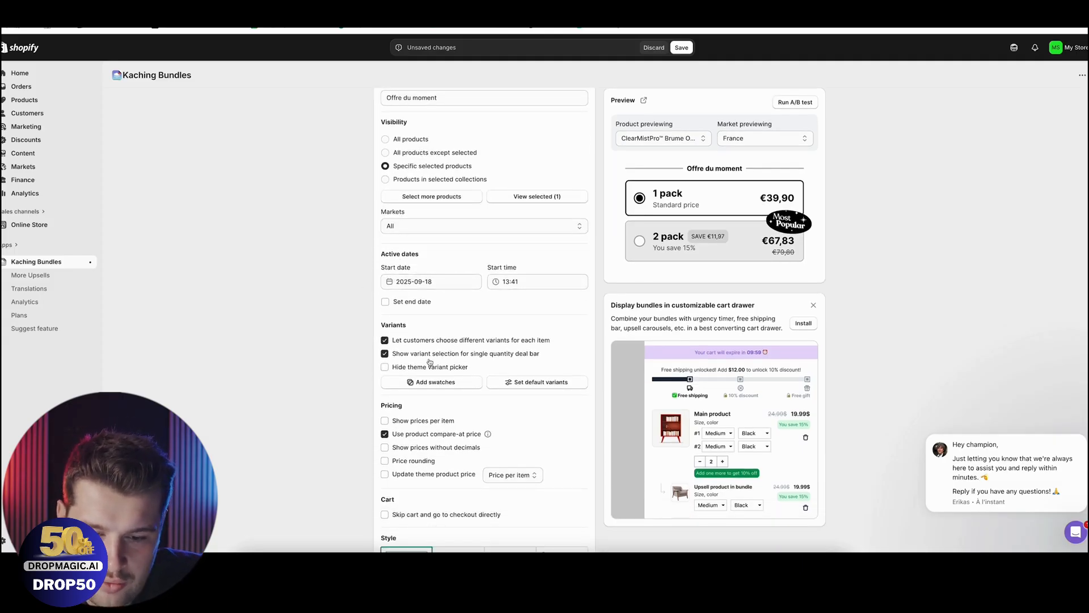
pyautogui.scroll(-1, 420, 411)
pyautogui.scroll(-1, 420, 410)
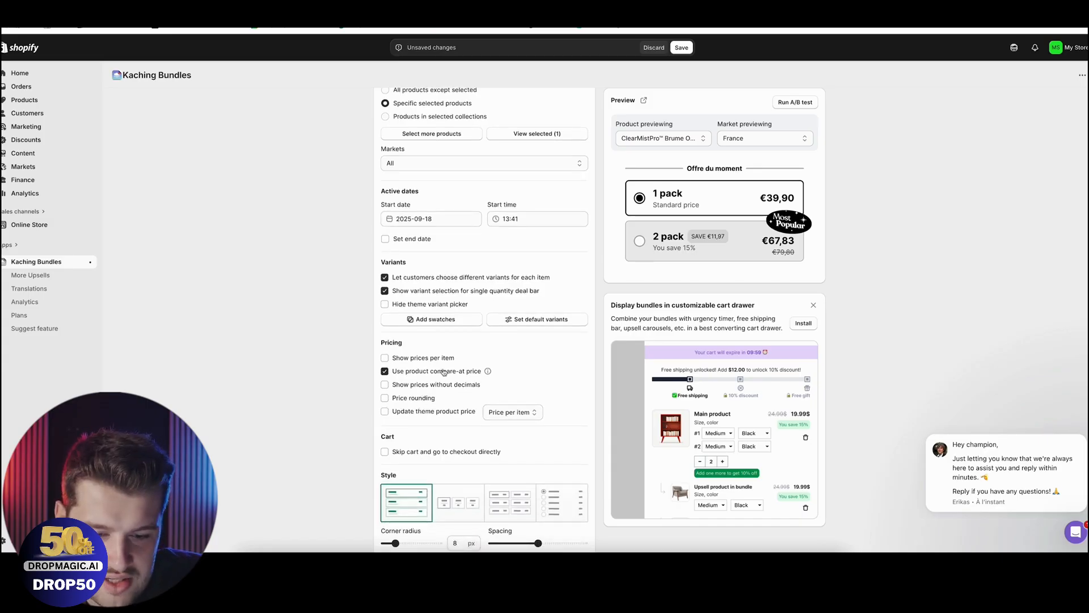
pyautogui.scroll(-1, 402, 364)
pyautogui.scroll(-1, 402, 365)
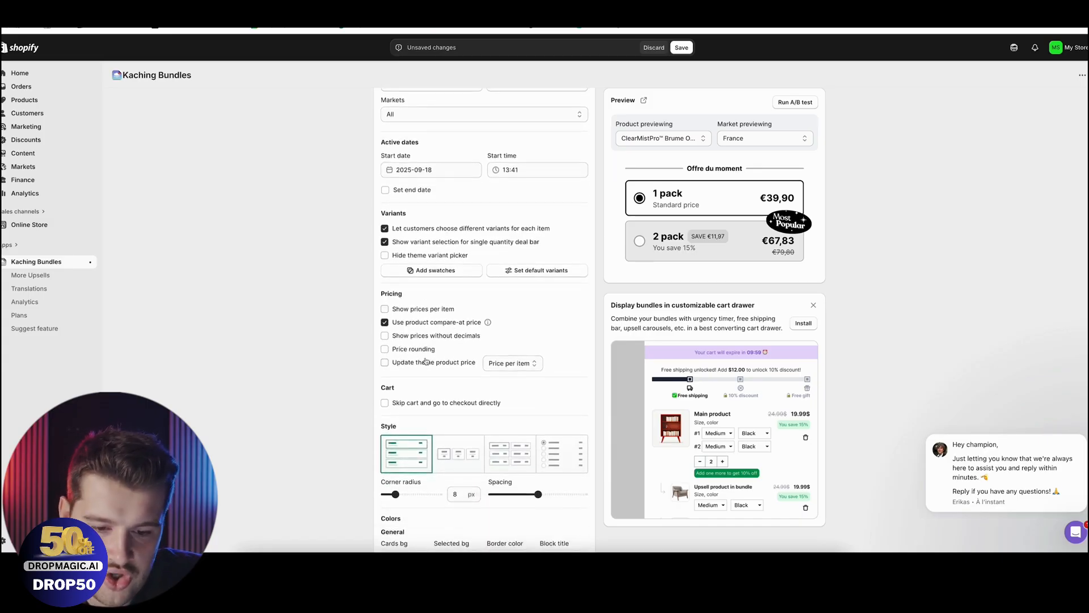
pyautogui.scroll(-1, 387, 359)
pyautogui.scroll(-2, 448, 352)
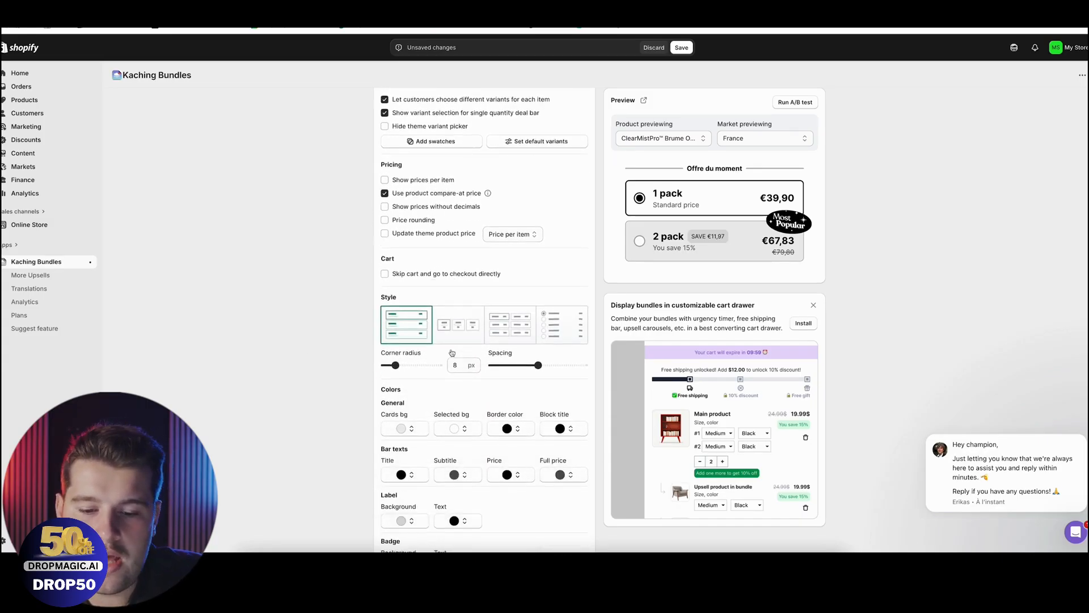
# Step: Try the side-by-side card layout, return to the stacked layout, and try a corner radius of 14 px
pyautogui.click(455, 333)
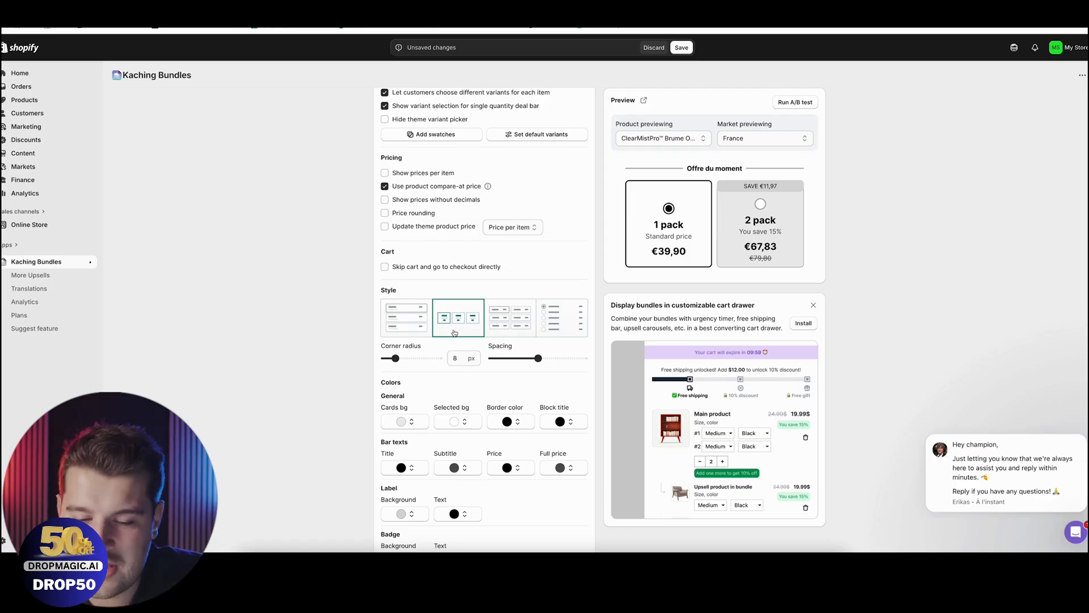
pyautogui.click(412, 330)
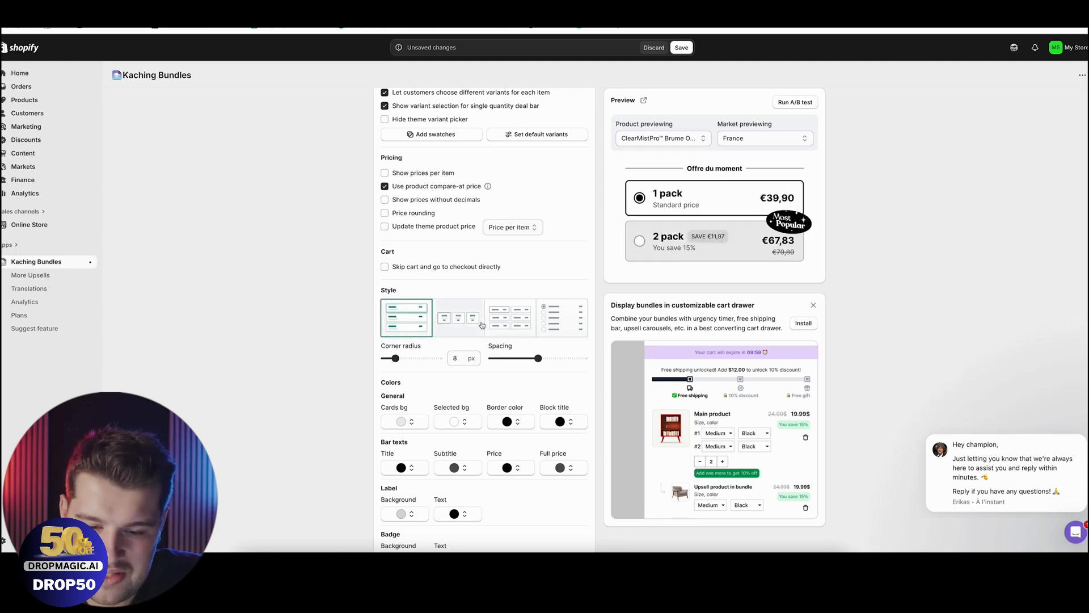
pyautogui.moveTo(396, 358)
pyautogui.mouseDown()
pyautogui.moveTo(414, 358)
pyautogui.moveTo(404, 358)
pyautogui.mouseUp()
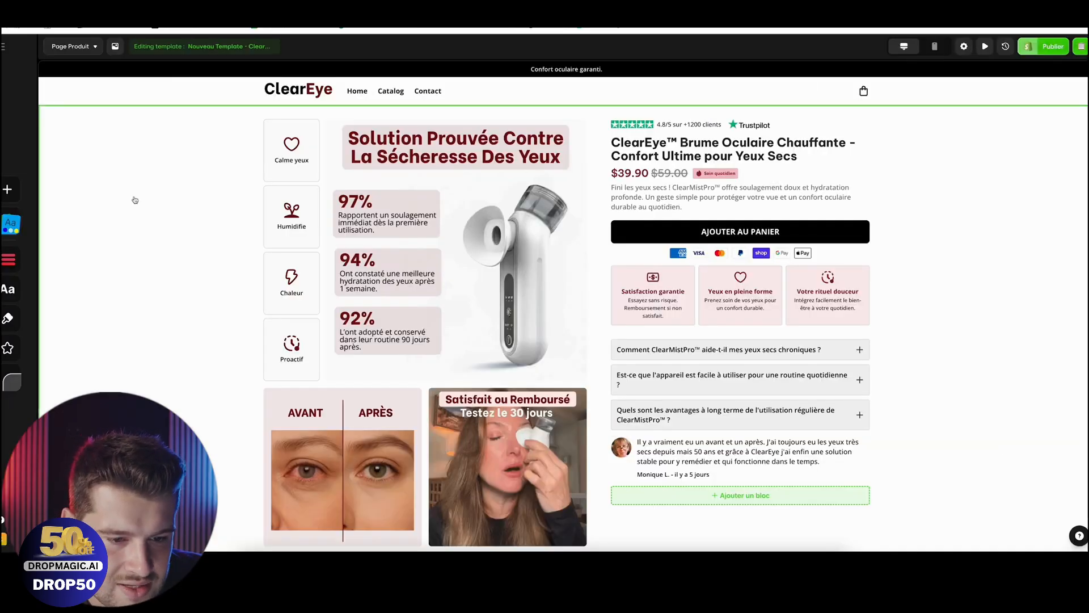
# Step: Check the theme's corner rounding in the product page editor, set the bundle's corner radius to 5 px, and reduce its spacing
pyautogui.click(8, 318)
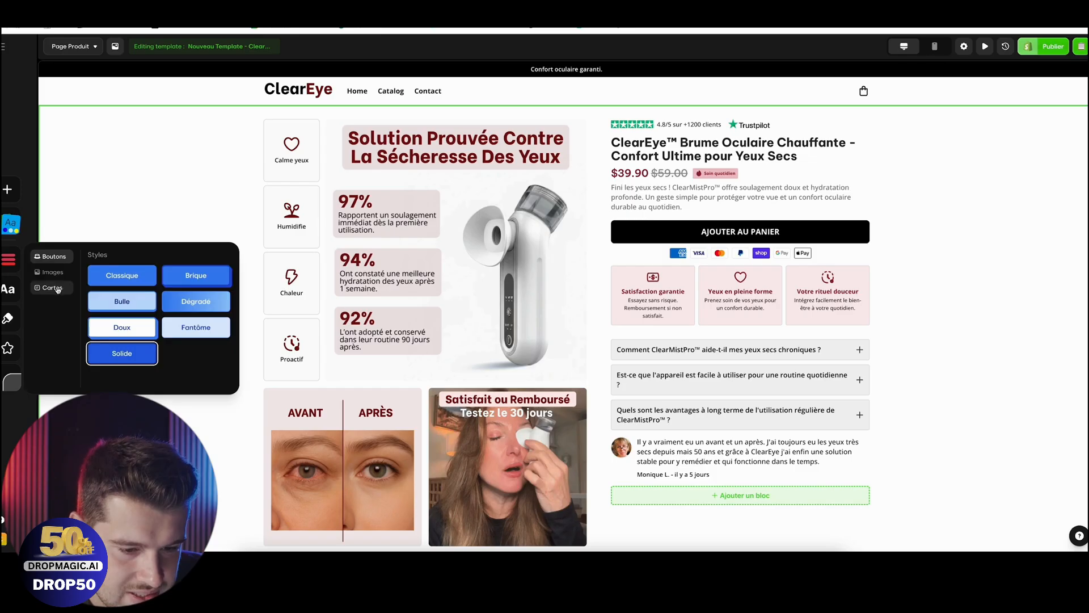
pyautogui.click(11, 381)
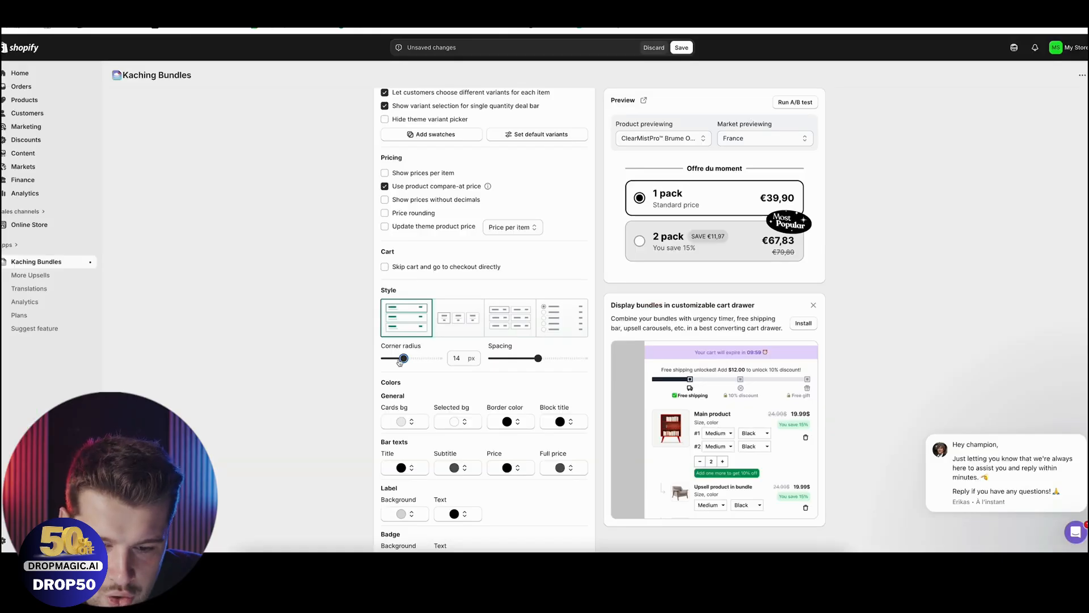
pyautogui.moveTo(399, 362); pyautogui.dragTo(391, 360)
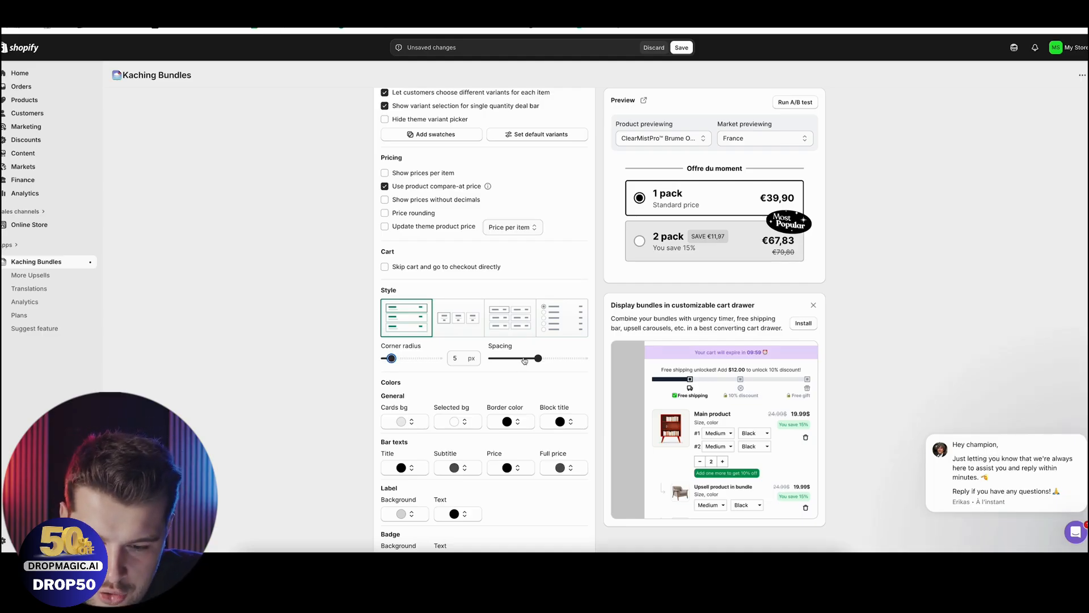
pyautogui.moveTo(538, 358)
pyautogui.mouseDown()
pyautogui.moveTo(513, 358)
pyautogui.moveTo(526, 359)
pyautogui.mouseUp()
# Step: Switch to the product page editor and copy the background color #F9EBED from the "Satisfaction garantie" benefit card
pyautogui.scroll(-3, 393, 341)
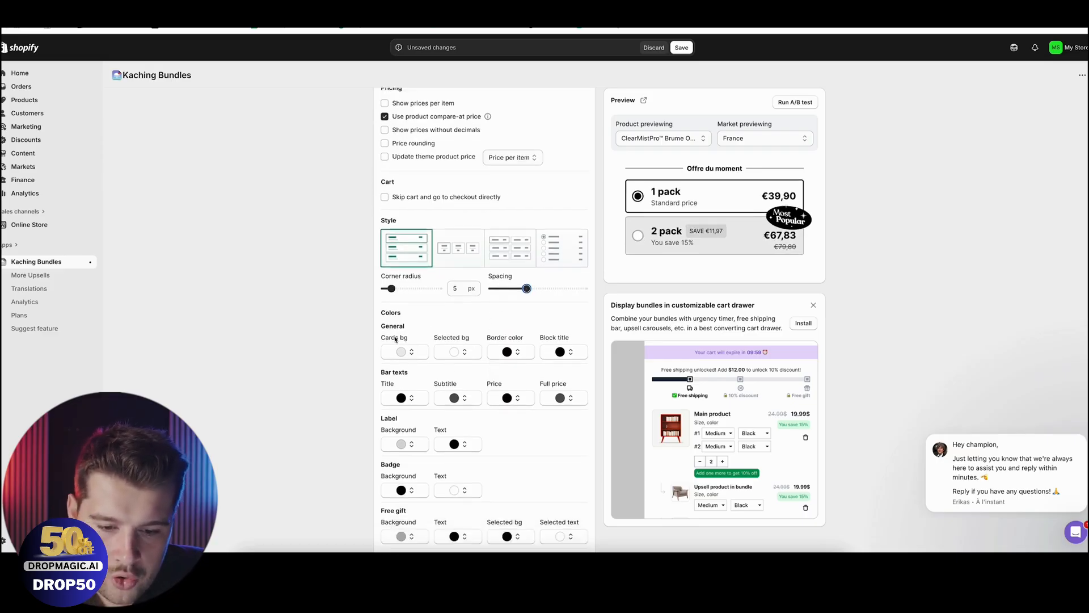
pyautogui.scroll(-2, 483, 337)
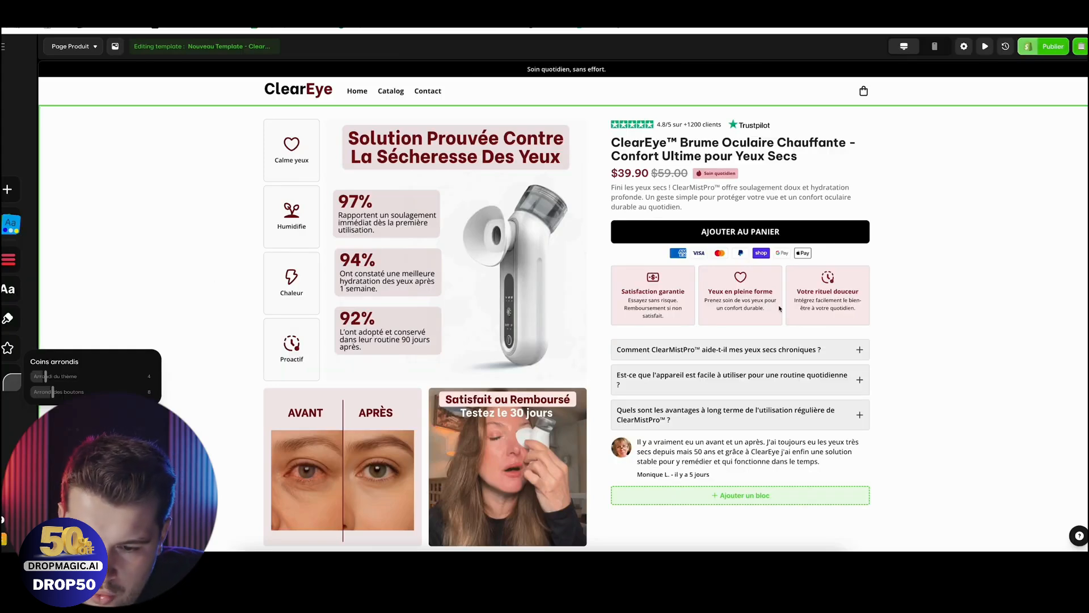
pyautogui.click(688, 284)
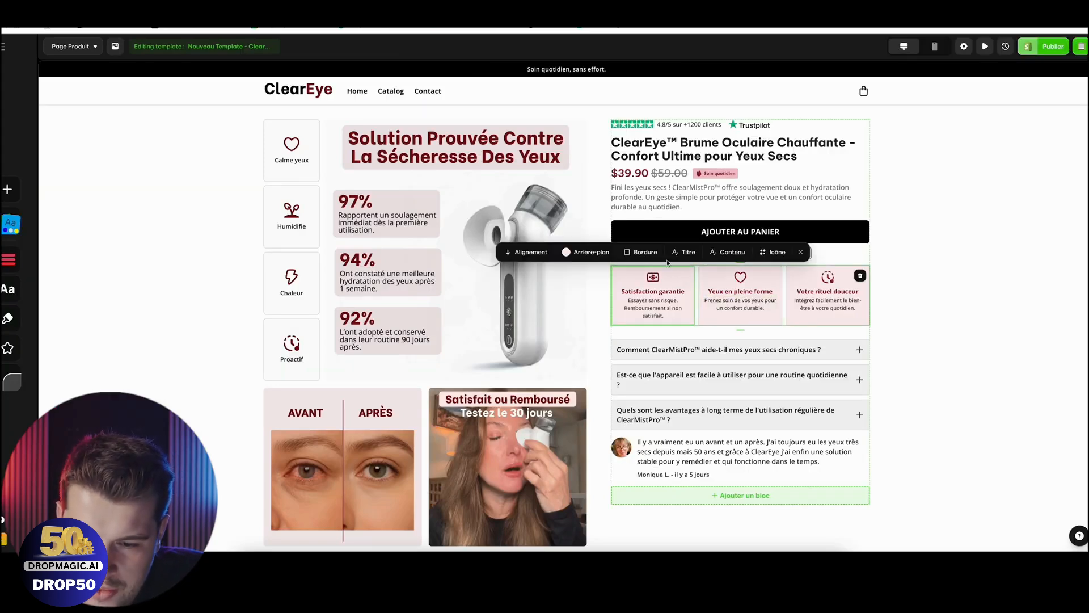
pyautogui.click(591, 254)
pyautogui.click(614, 274)
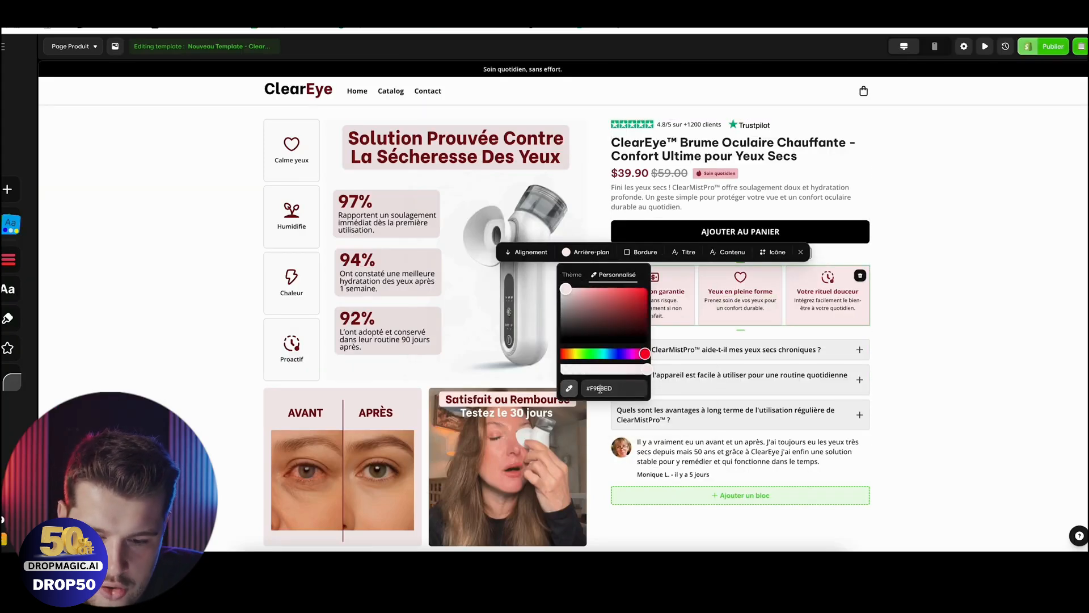
pyautogui.tripleClick(600, 390)
pyautogui.hotkey('ctrl', 'c')
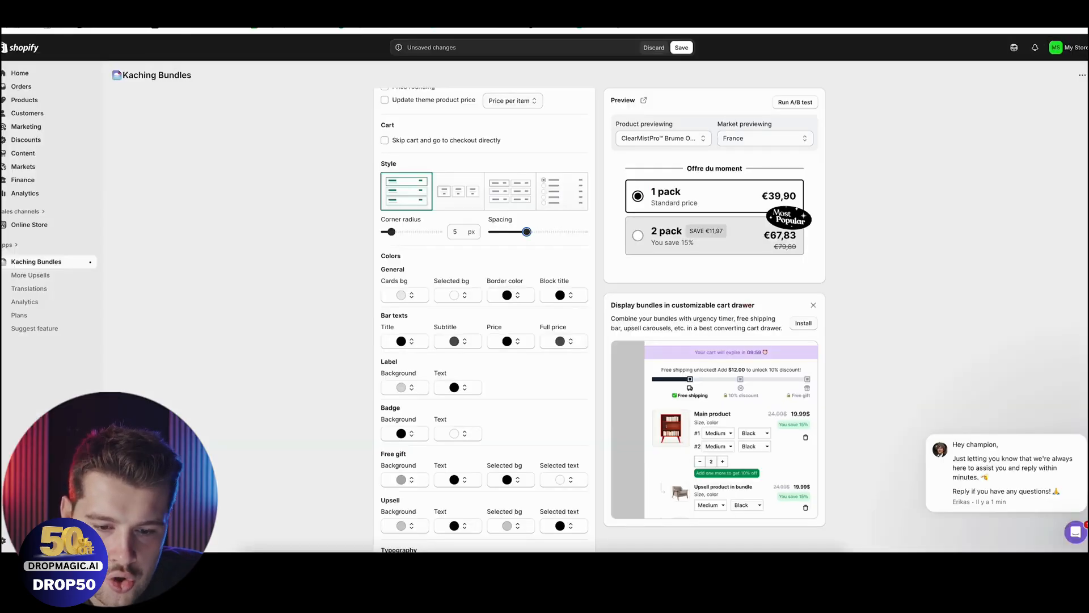
# Step: Return to Kaching Bundles and set the deal's Cards bg color to #F9EBED
pyautogui.scroll(1, 446, 334)
pyautogui.click(410, 304)
pyautogui.tripleClick(375, 404)
pyautogui.hotkey('ctrl', 'v')
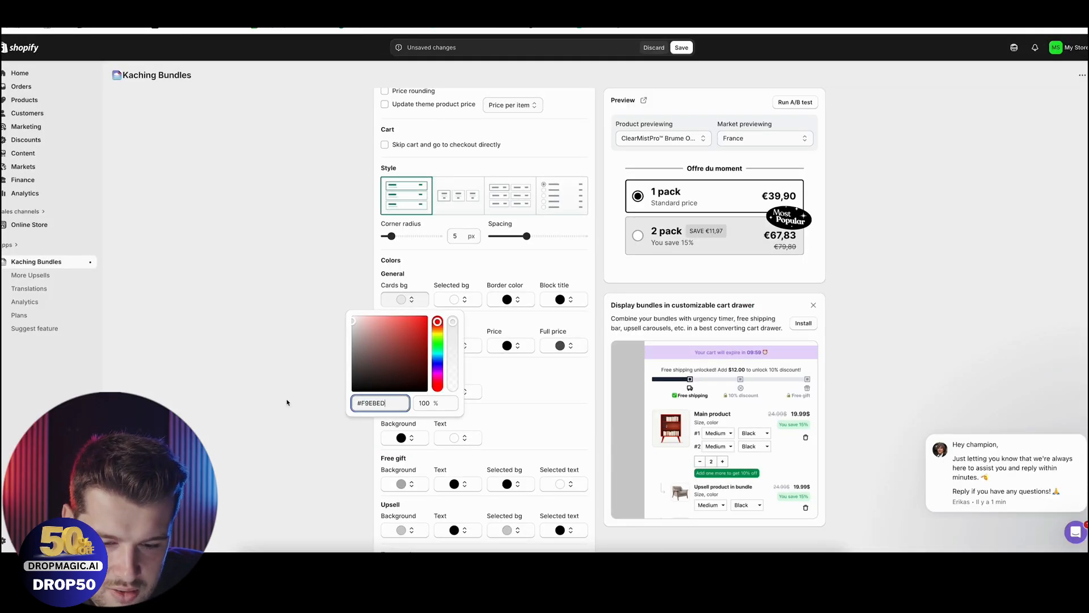
pyautogui.click(286, 402)
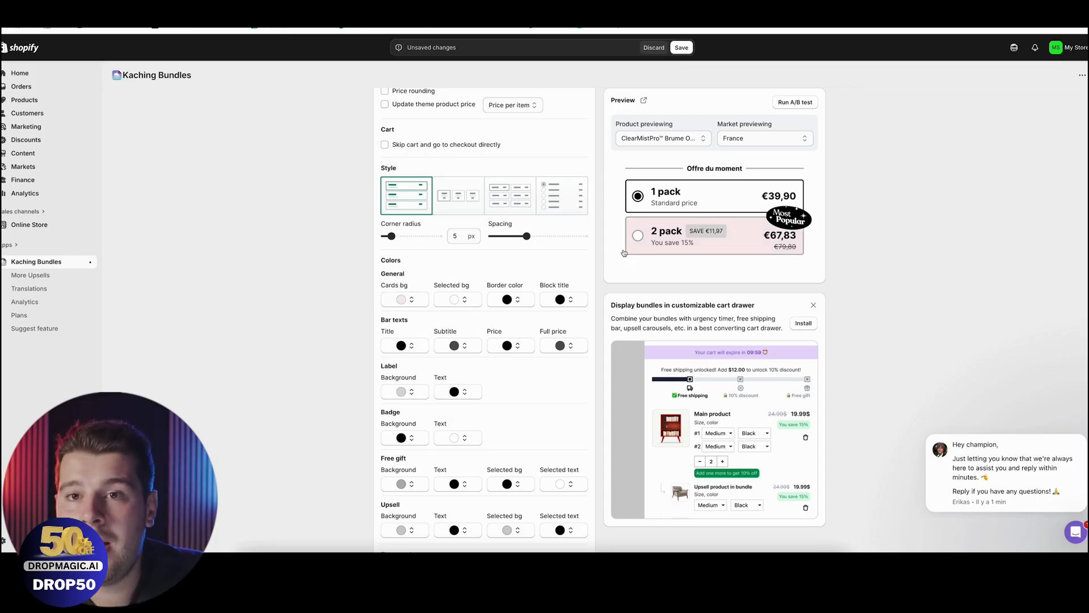
# Step: Copy the title color of the "Yeux en pleine forme" card in the page editor and set the bundle's border color to #8F2434
pyautogui.click(518, 301)
pyautogui.tripleClick(478, 404)
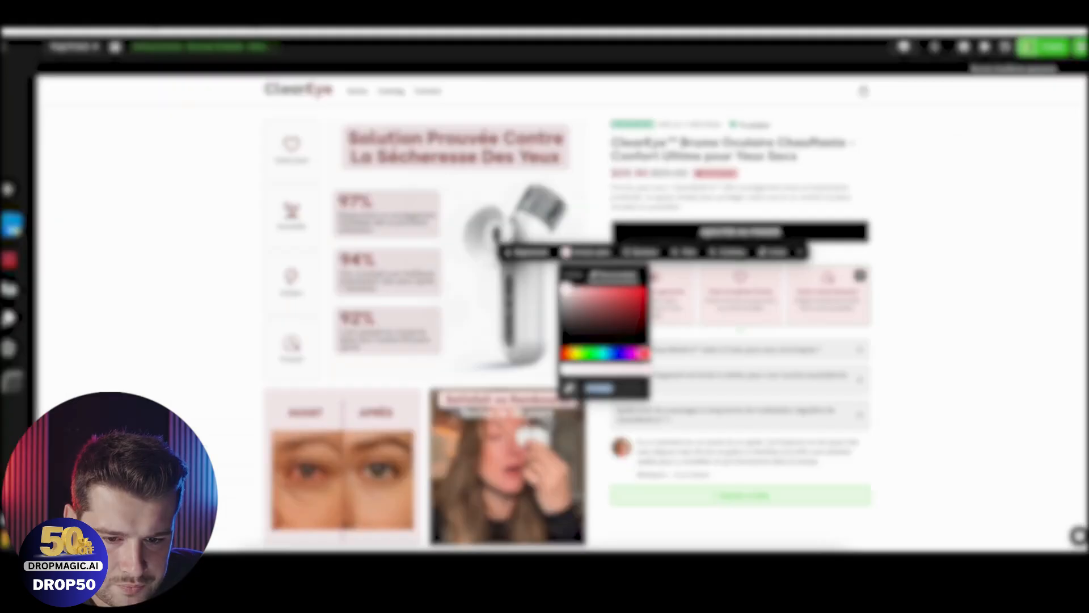
pyautogui.click(950, 260)
pyautogui.click(965, 245)
pyautogui.click(740, 292)
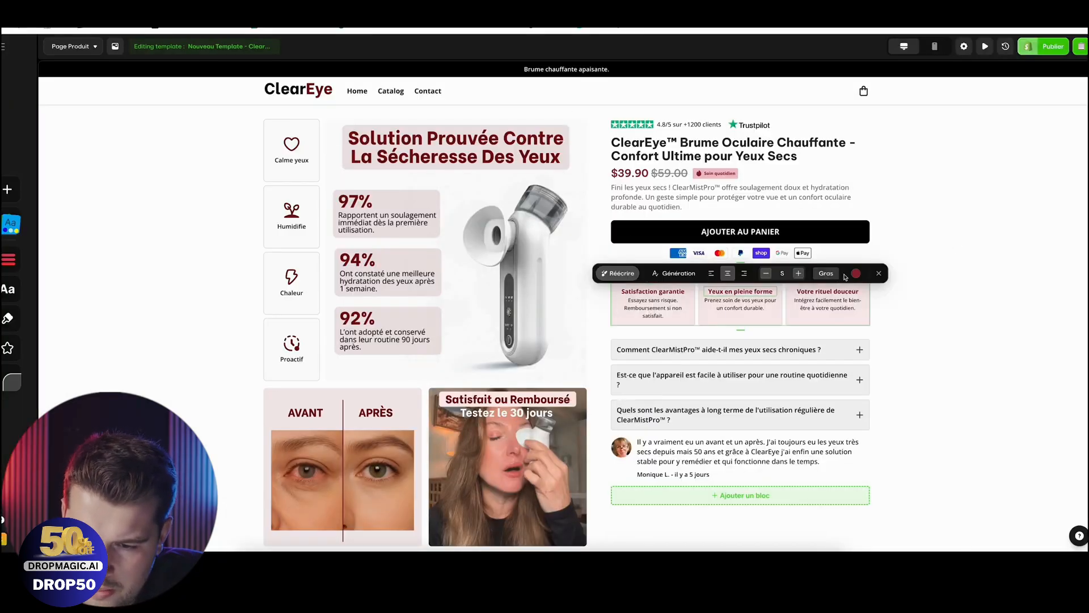
pyautogui.click(856, 273)
pyautogui.click(906, 296)
pyautogui.tripleClick(896, 407)
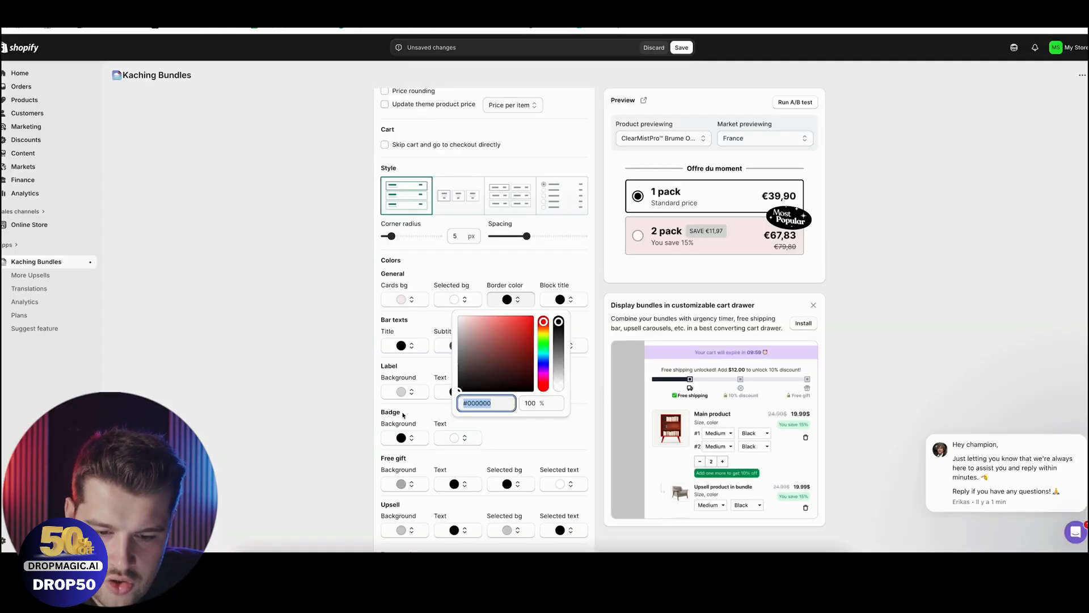
pyautogui.write('#8F2434')
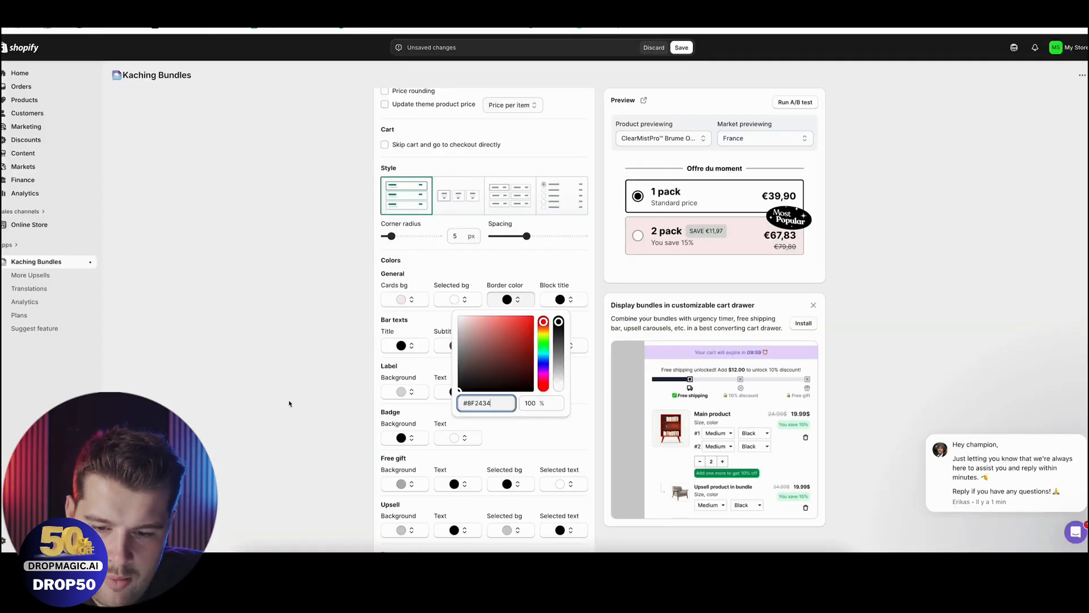
pyautogui.click(289, 404)
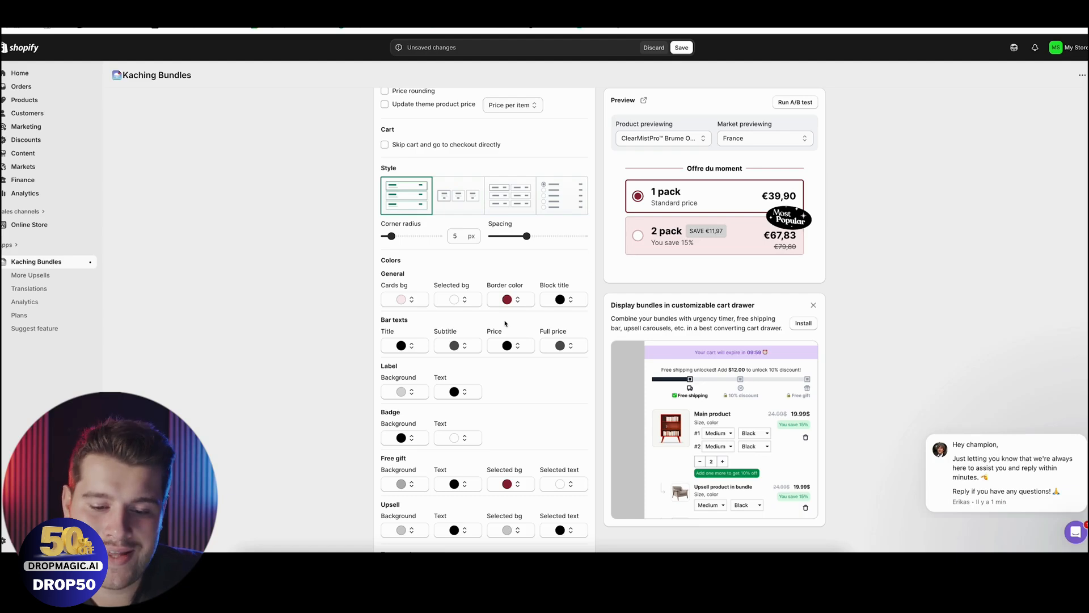
# Step: Set the label background color to white
pyautogui.scroll(-1, 421, 341)
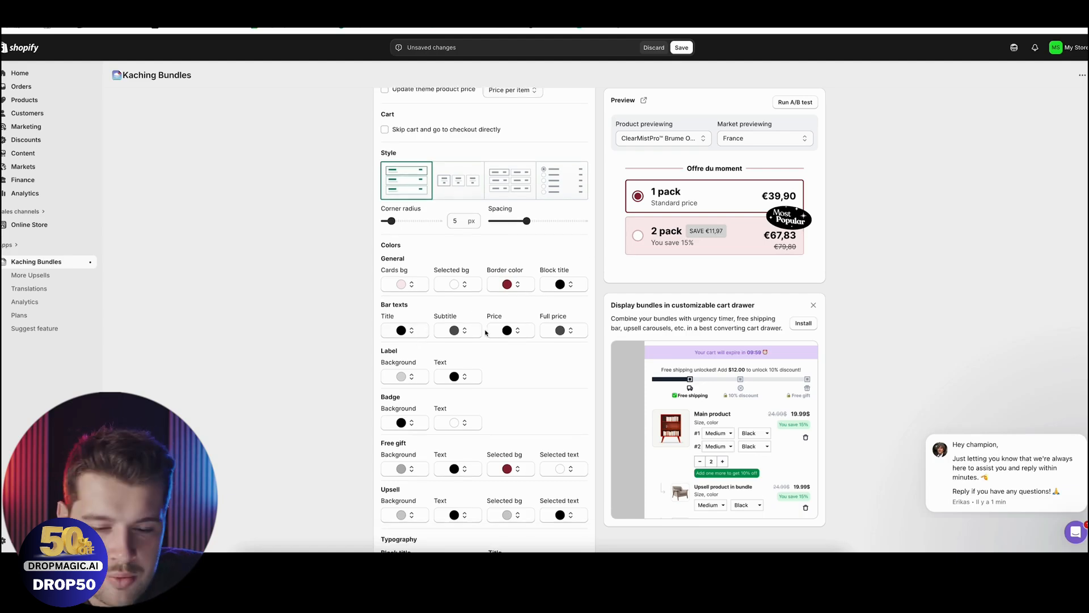
pyautogui.scroll(-2, 454, 341)
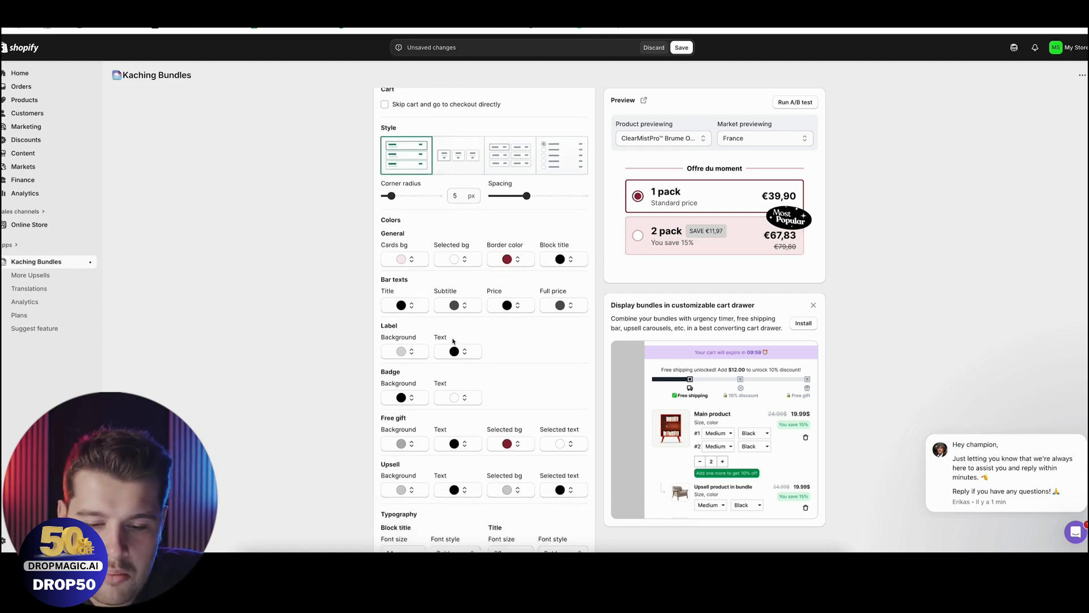
pyautogui.click(407, 356)
pyautogui.click(376, 380)
pyautogui.click(289, 329)
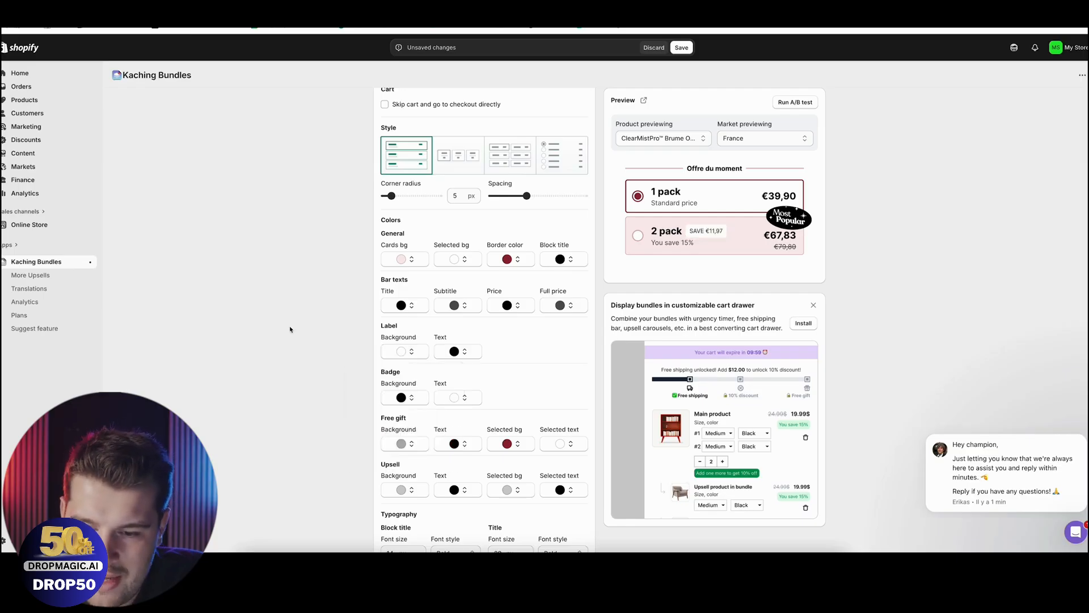
pyautogui.click(405, 351)
pyautogui.click(322, 354)
# Step: Review the remaining color and typography settings, and set the badge background color to #8F2434
pyautogui.scroll(-2, 455, 347)
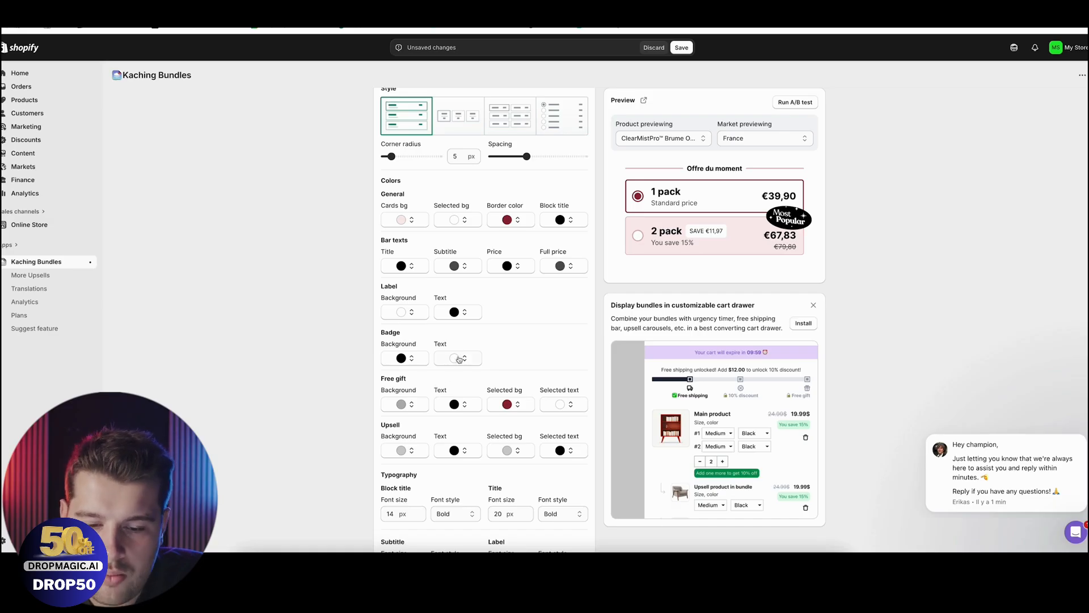
pyautogui.scroll(-2, 459, 358)
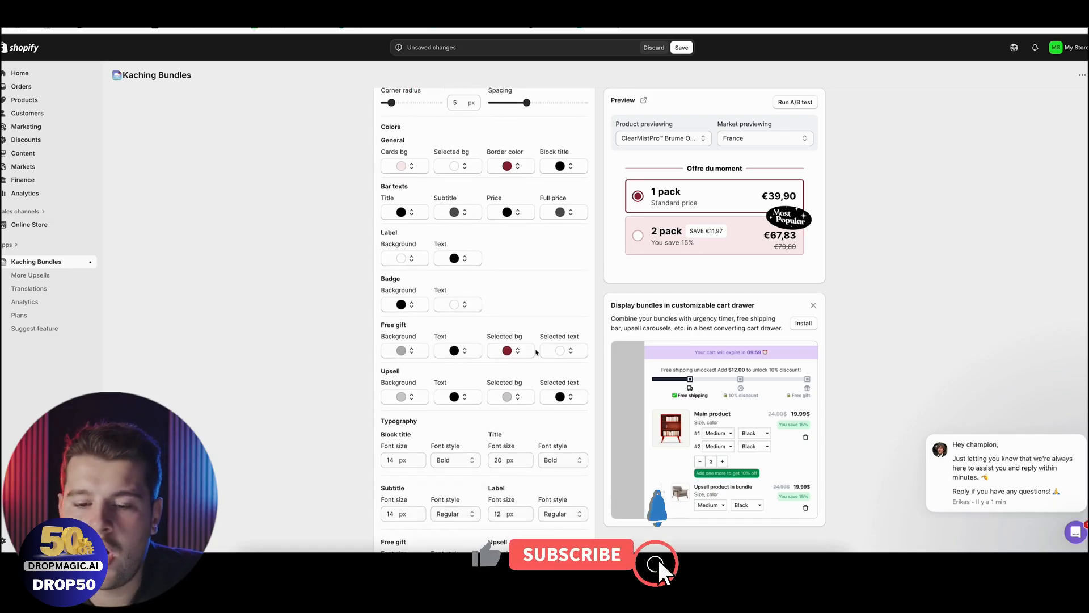
pyautogui.scroll(-1, 474, 375)
pyautogui.scroll(-2, 474, 375)
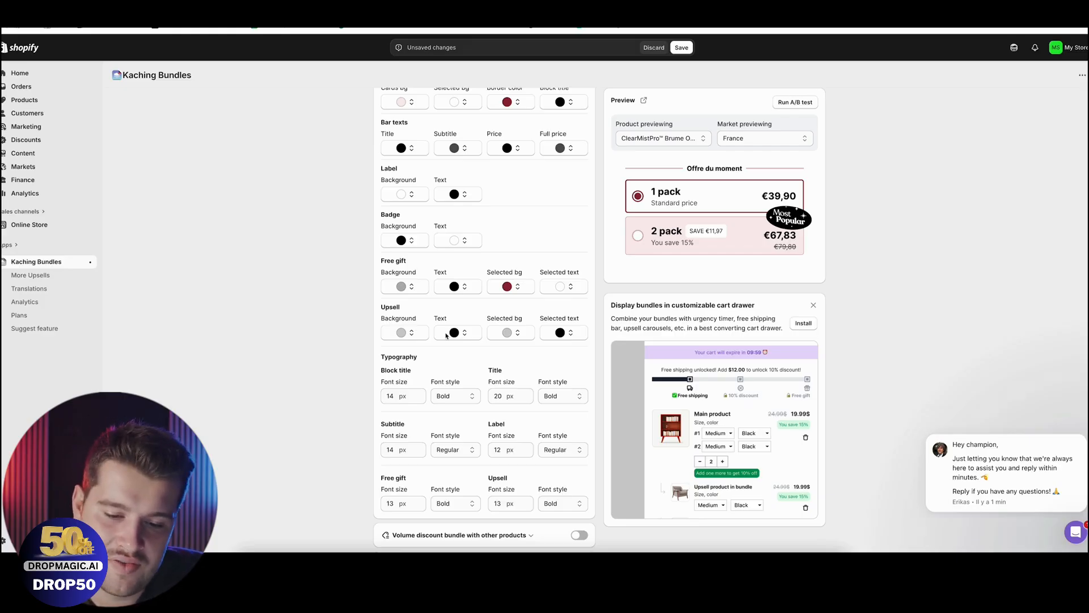
pyautogui.scroll(1, 447, 336)
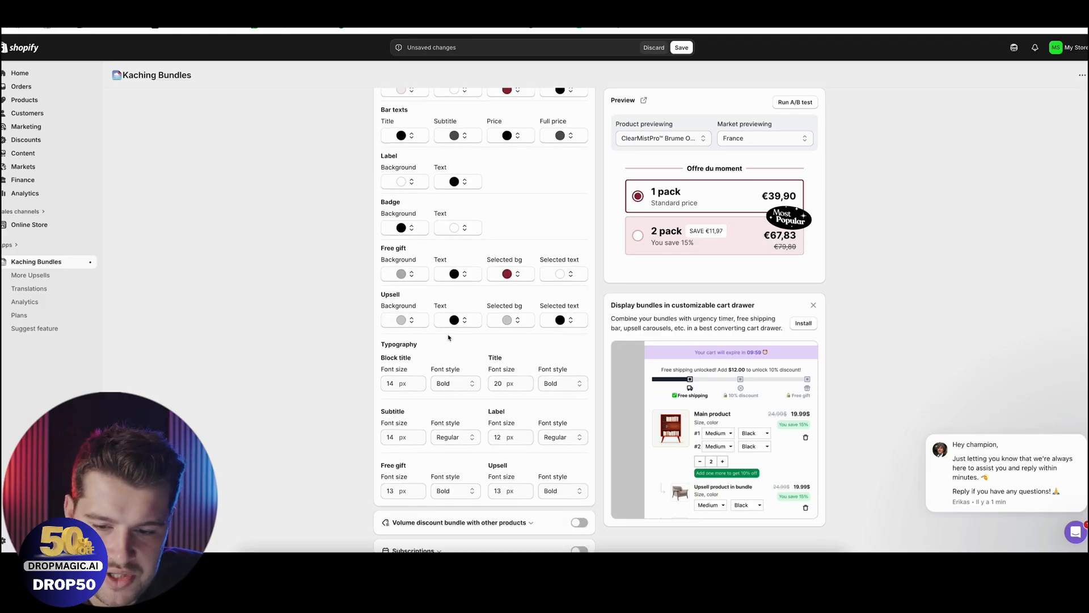
pyautogui.scroll(1, 449, 337)
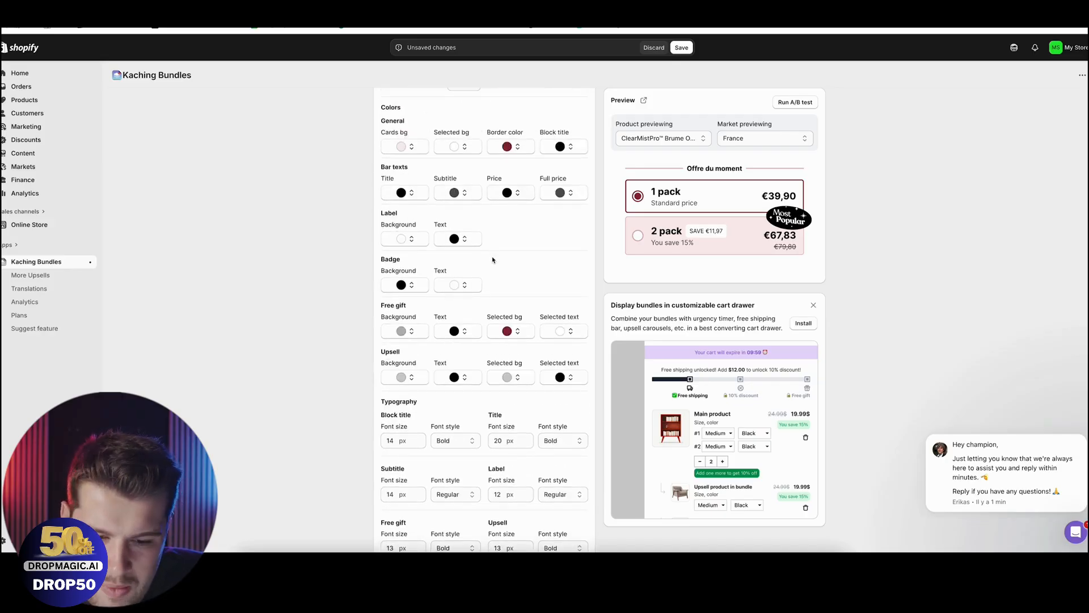
pyautogui.click(410, 284)
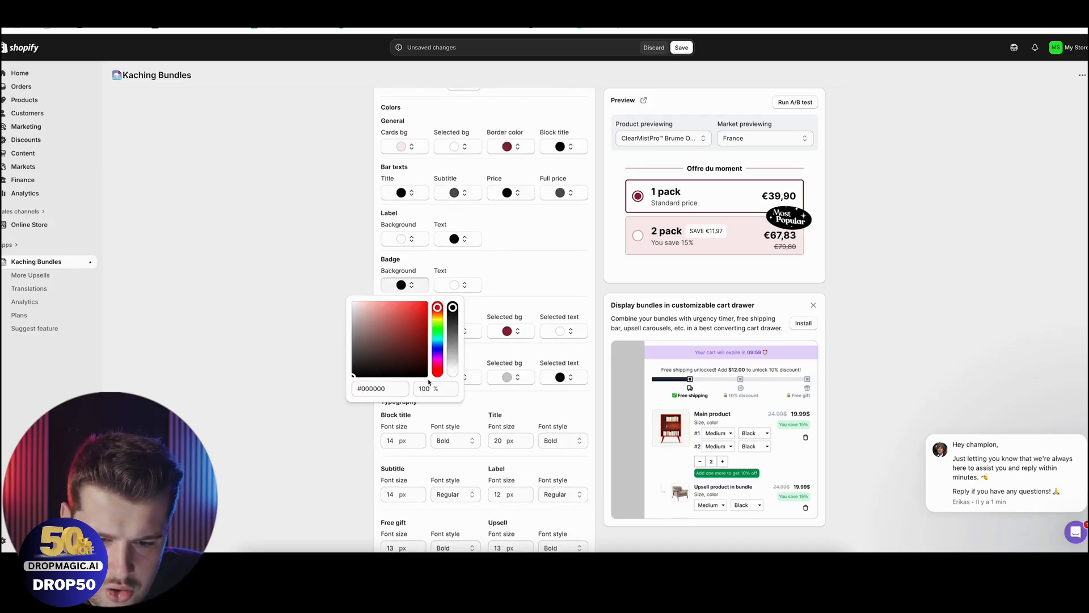
pyautogui.click(397, 389)
pyautogui.hotkey('ctrl', 'v')
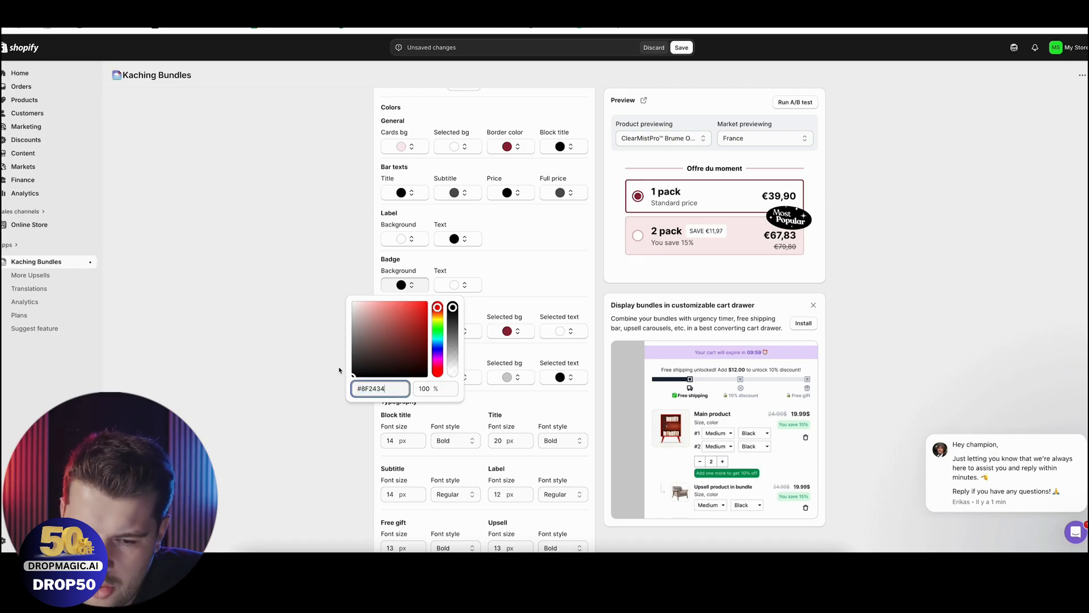
pyautogui.click(304, 353)
pyautogui.scroll(-3, 478, 315)
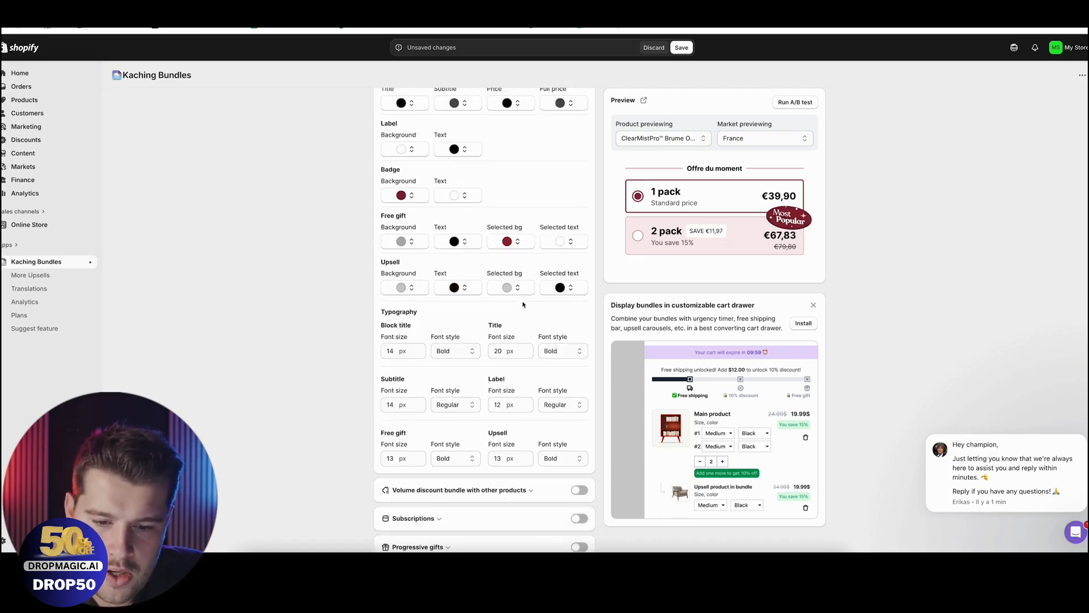
pyautogui.scroll(-5, 522, 305)
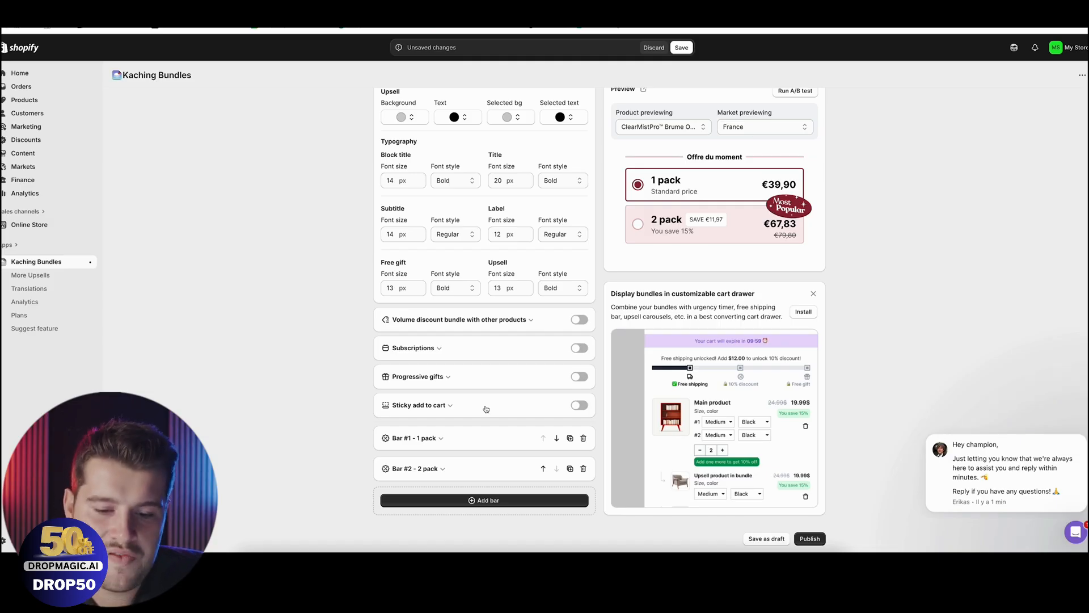
# Step: Open the first bar's title for editing, and copy the brand name "ClearEye" from the product's storefront preview
pyautogui.click(438, 439)
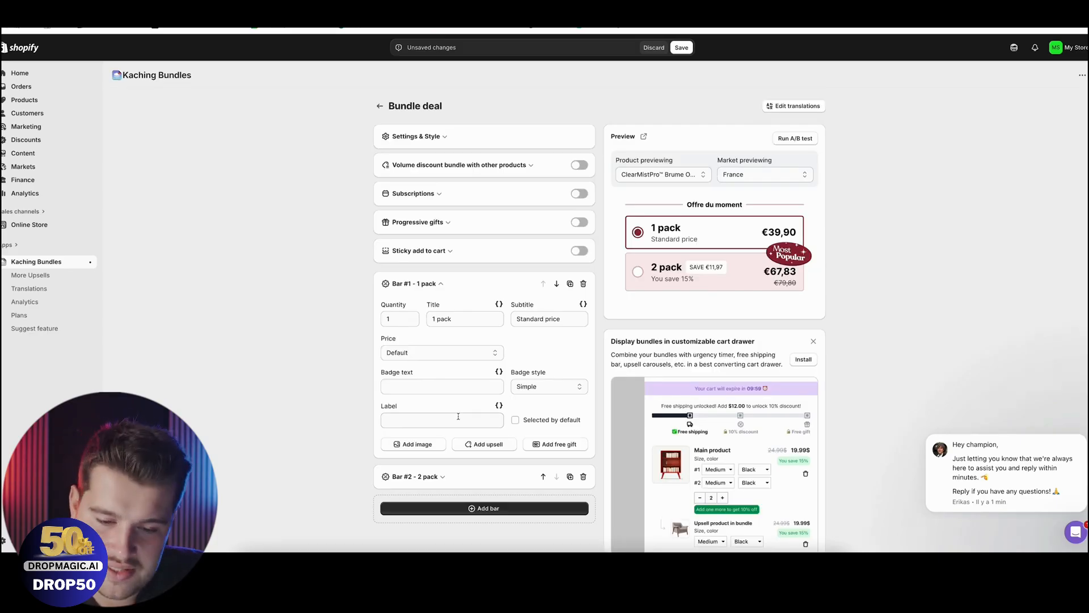
pyautogui.scroll(-1, 458, 417)
pyautogui.tripleClick(452, 291)
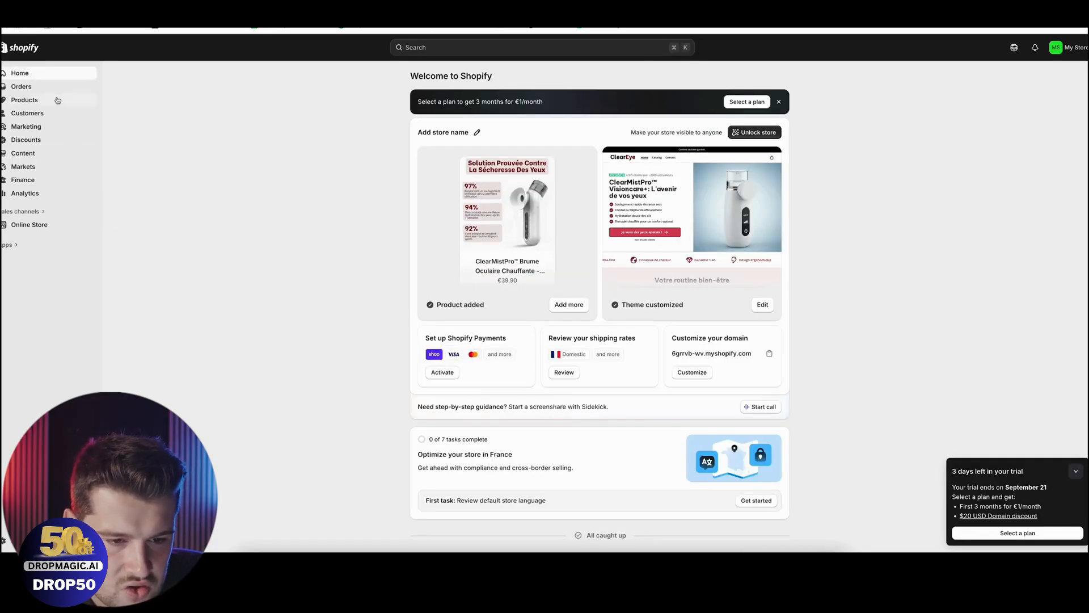
pyautogui.click(52, 99)
pyautogui.click(219, 133)
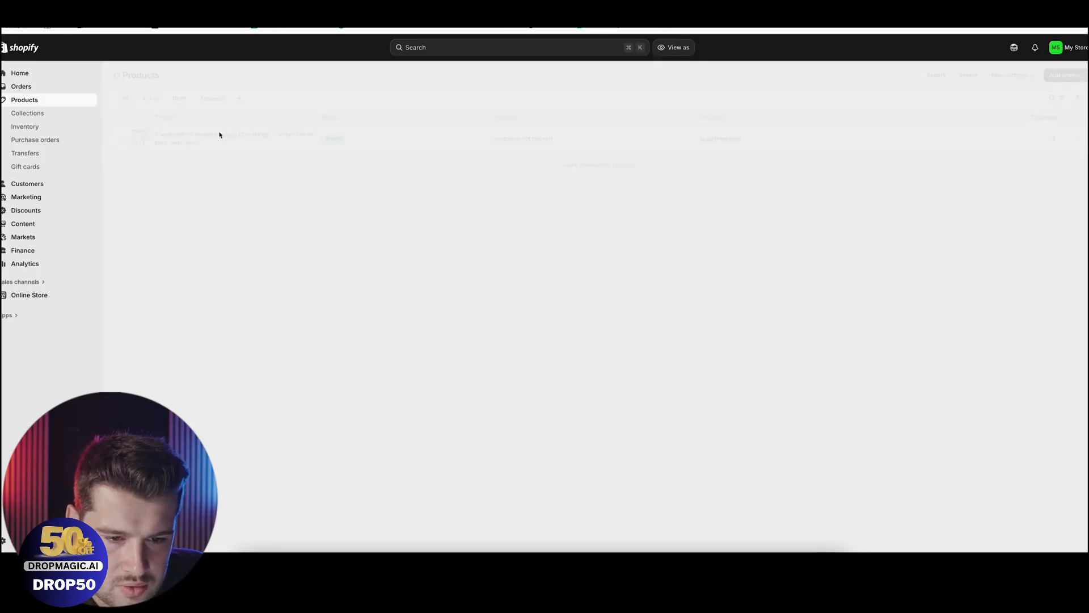
pyautogui.click(767, 75)
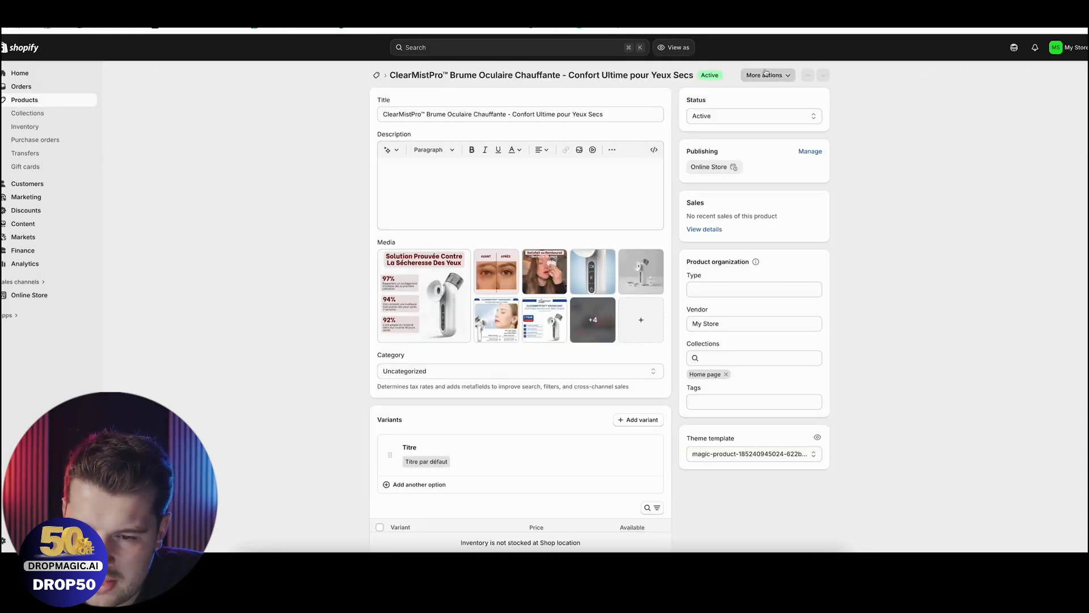
pyautogui.click(765, 130)
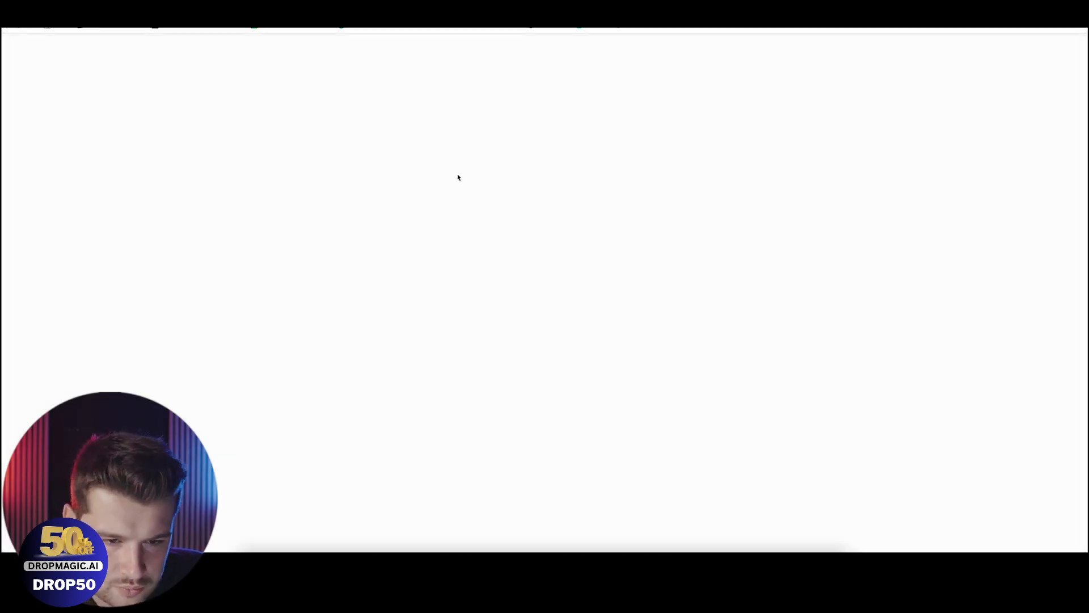
pyautogui.doubleClick(615, 115)
pyautogui.hotkey('ctrl', 'c')
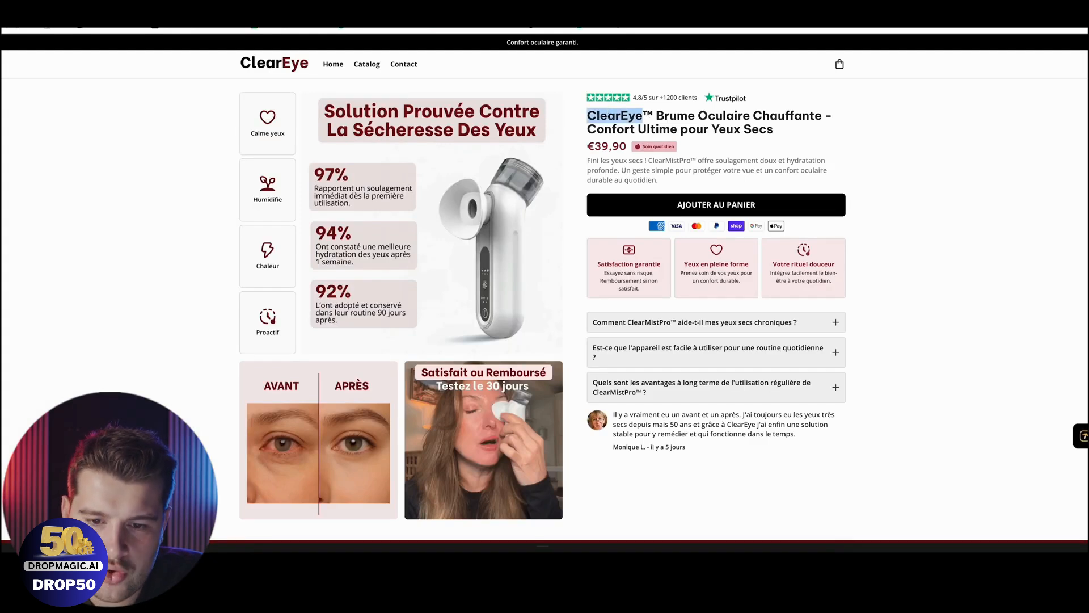
# Step: Return to Kaching Bundles and set the first bar's title to "1 ClearEye"
pyautogui.hotkey('ctrl', 'Tab')
pyautogui.write('1')
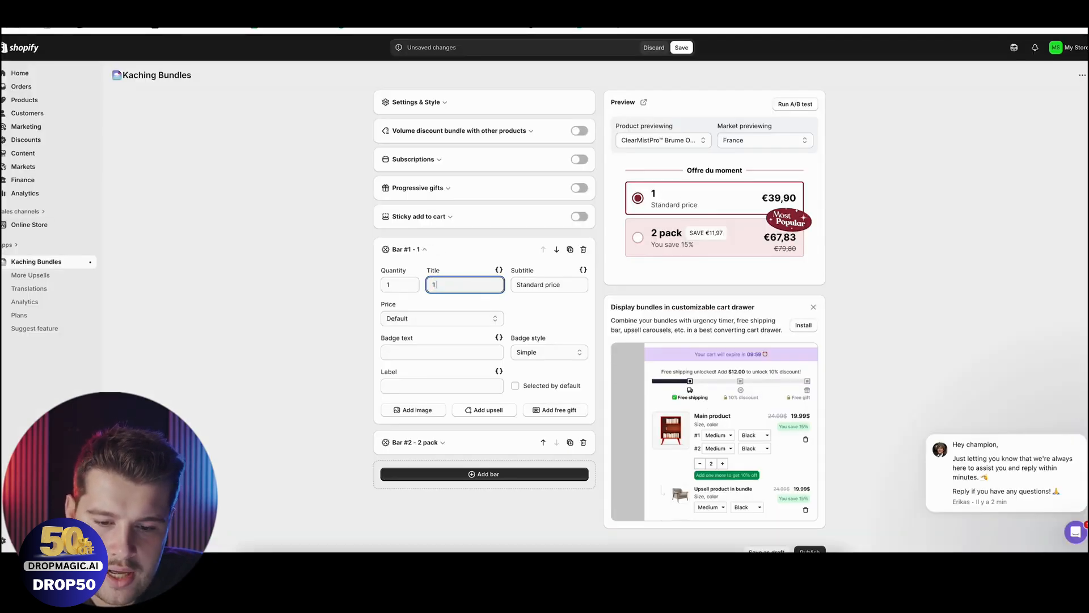
pyautogui.hotkey('ctrl', 'v')
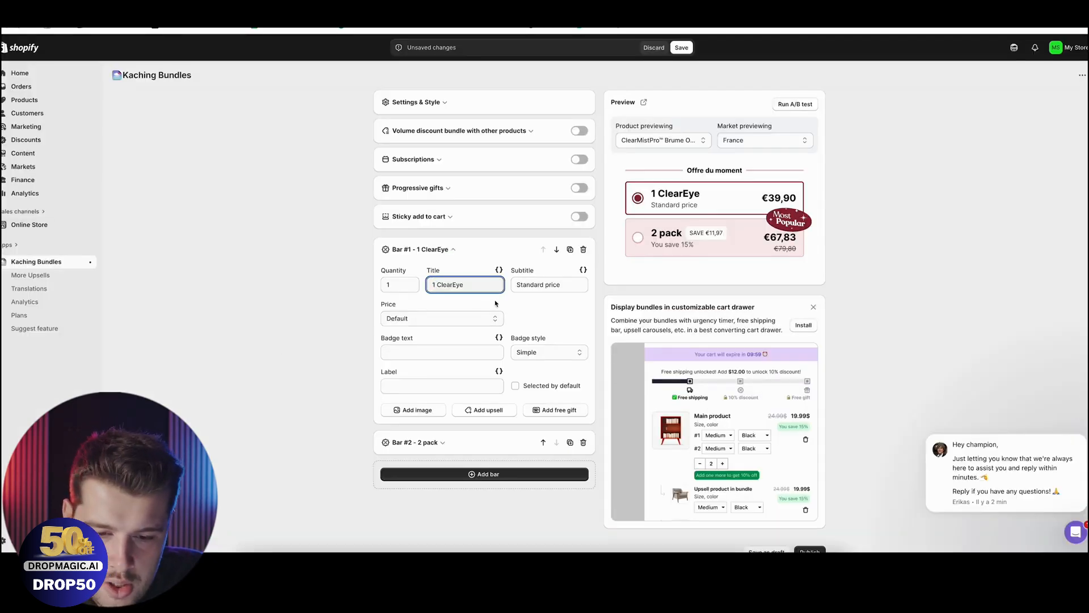
# Step: Replace the first bar's subtitle with "Livraison suivie offerte"
pyautogui.tripleClick(542, 286)
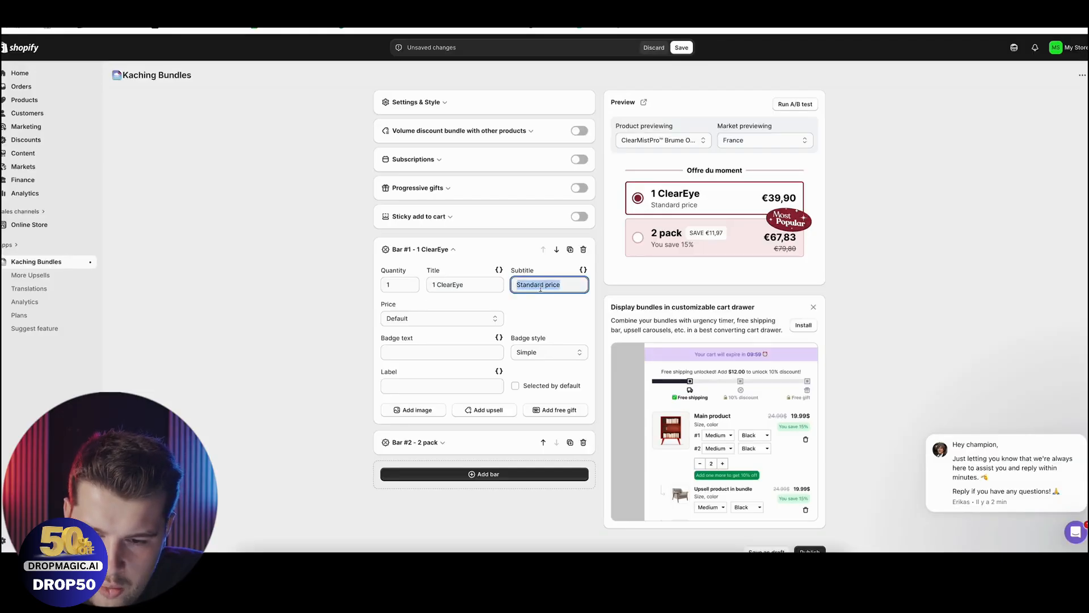
pyautogui.write('Livriaaison suivie et sécurisée offerte')
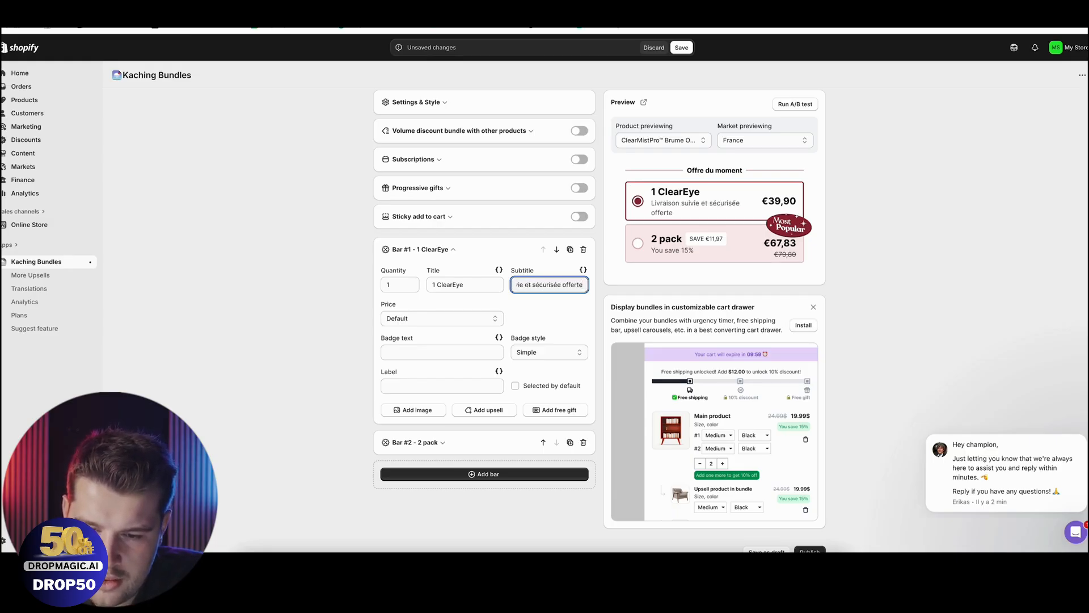
pyautogui.doubleClick(548, 285)
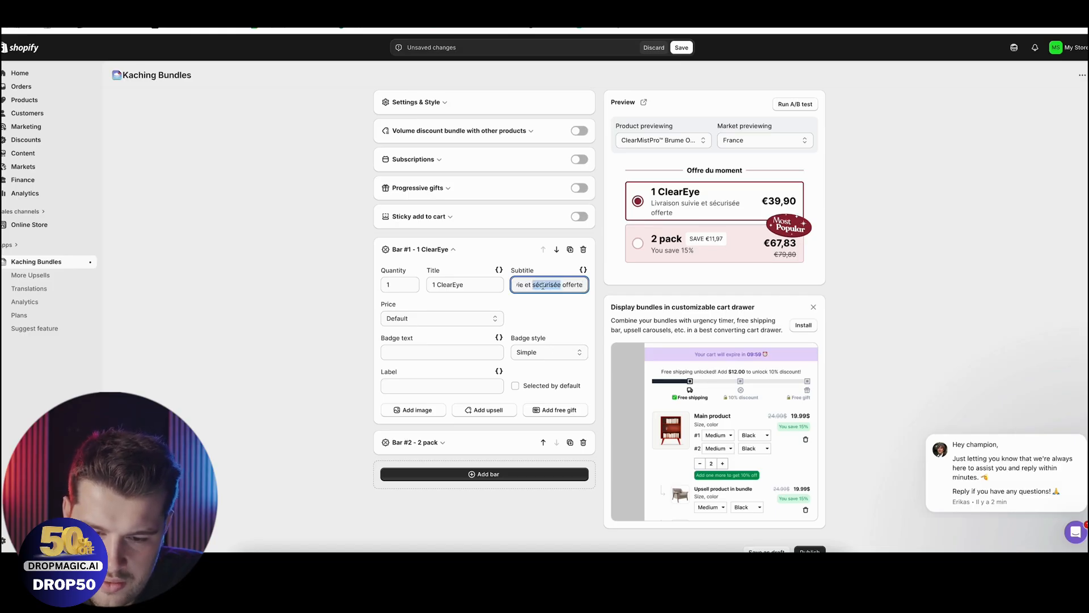
pyautogui.press('BackSpace')
pyautogui.press('BackSpace')
pyautogui.press('BackSpace')
pyautogui.press('BackSpace')
pyautogui.press('BackSpace')
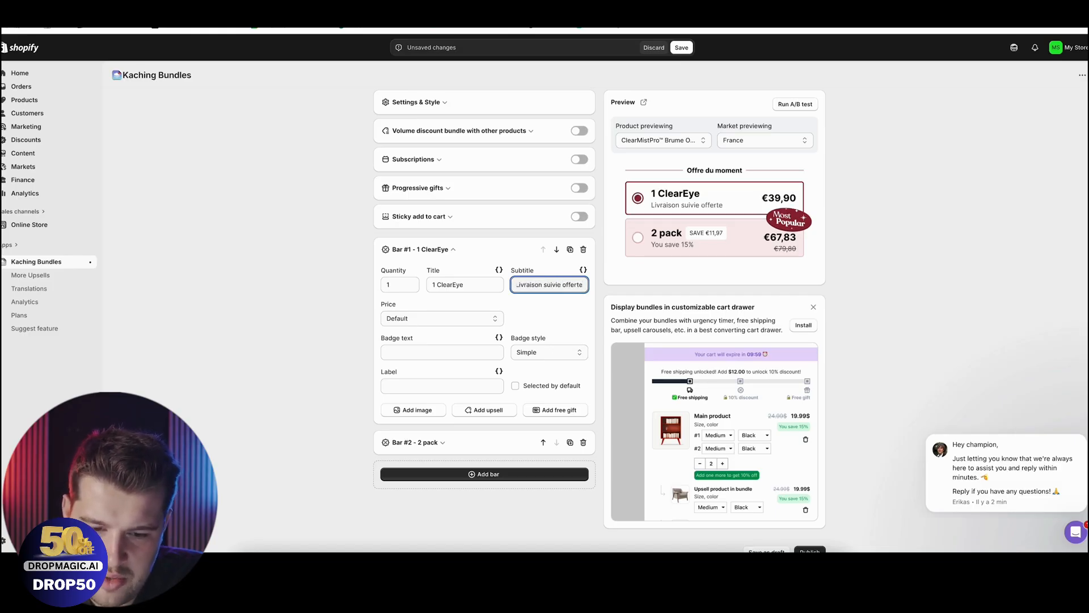
pyautogui.click(363, 370)
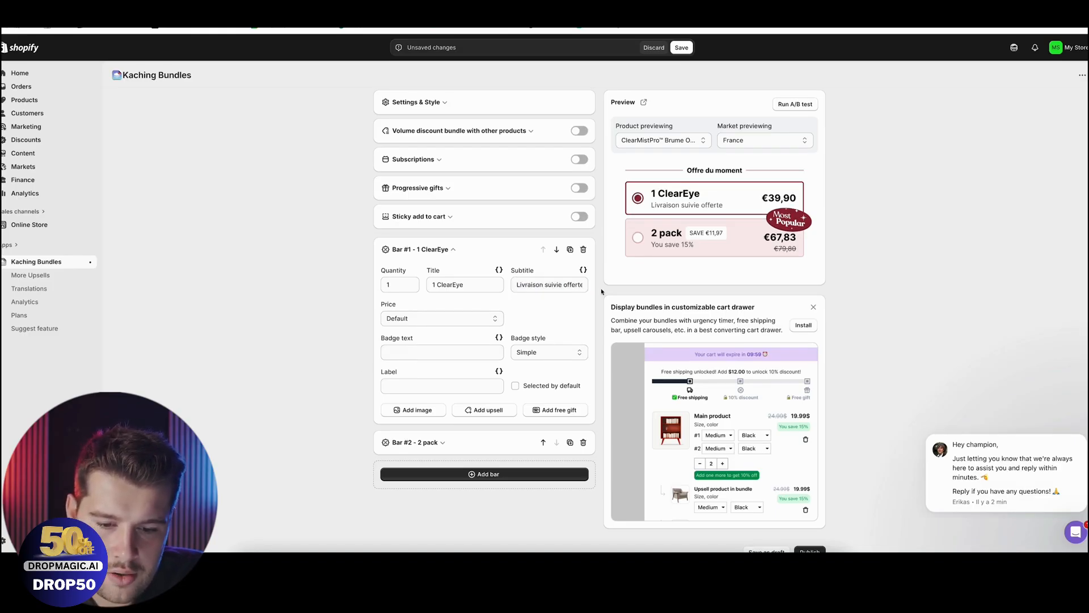
# Step: Give the first bar a specific total price of 29.9 EUR and keep its badge style as Simple
pyautogui.click(454, 318)
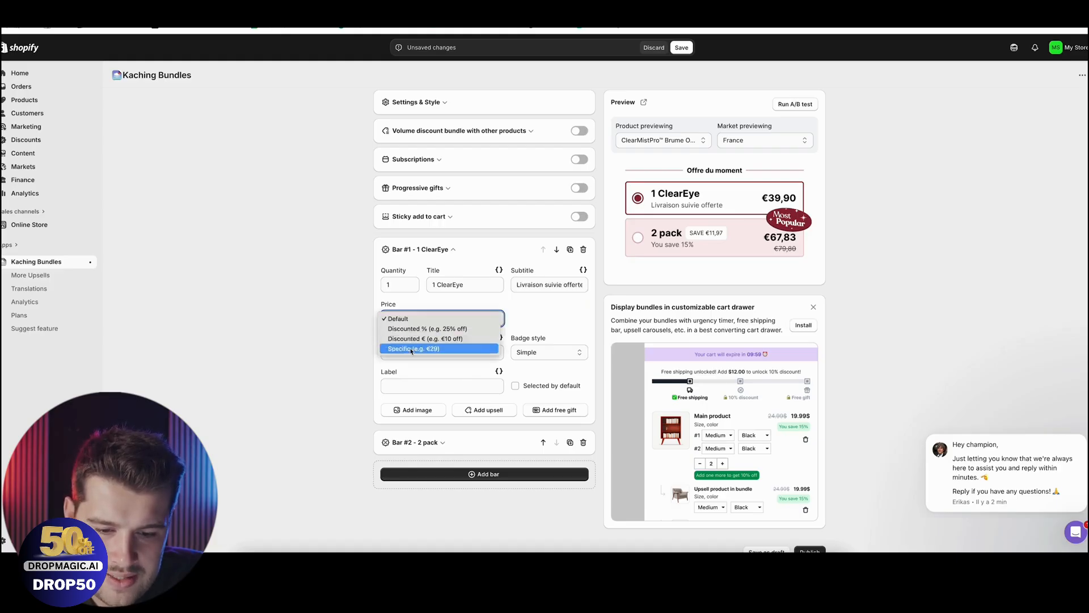
pyautogui.click(474, 348)
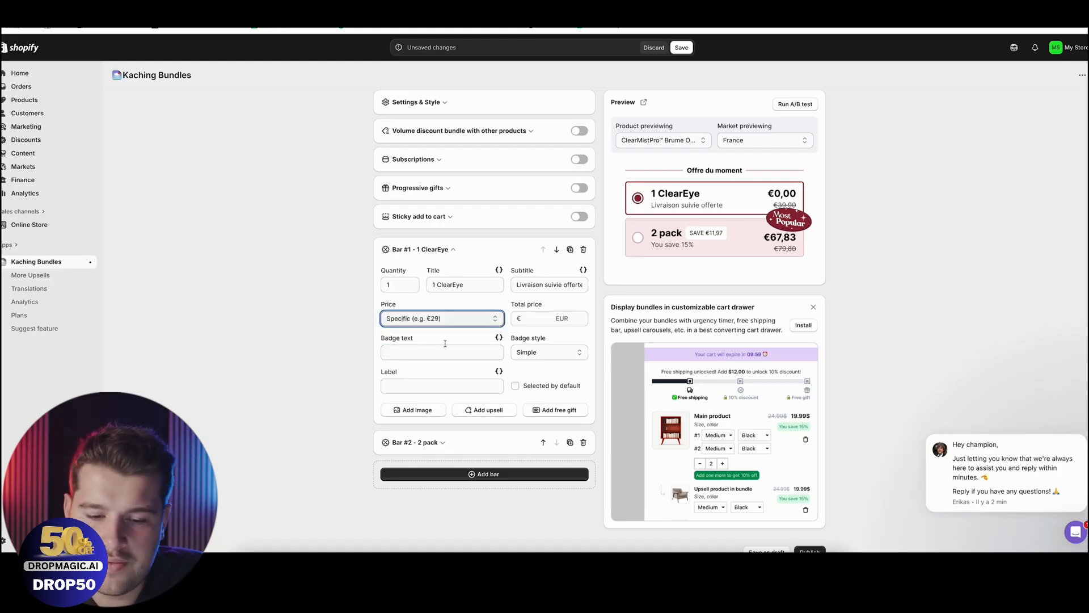
pyautogui.click(528, 321)
pyautogui.write('29.9')
pyautogui.click(329, 320)
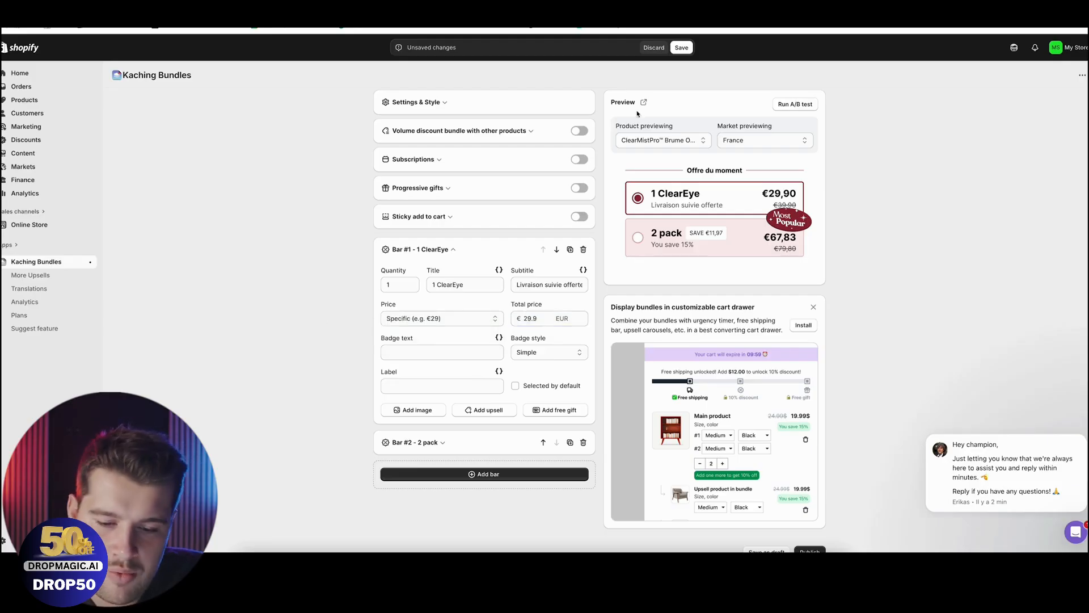
pyautogui.click(525, 353)
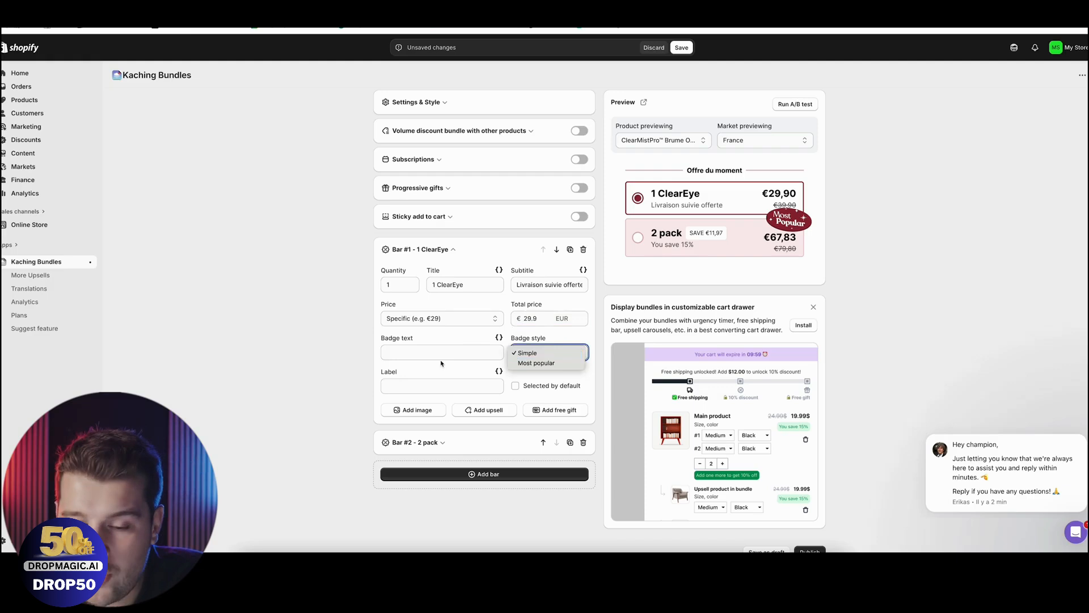
pyautogui.click(366, 358)
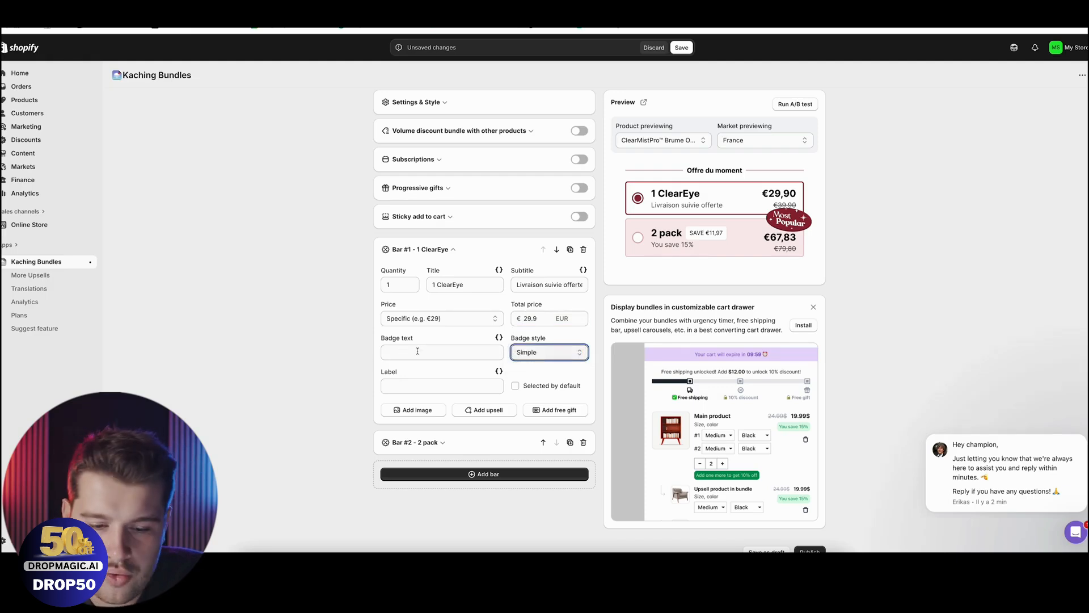
# Step: Set the title of Bar #2 to "2 ClearEye + 1 Offert"
pyautogui.click(442, 442)
pyautogui.doubleClick(448, 316)
pyautogui.write('ClearEye')
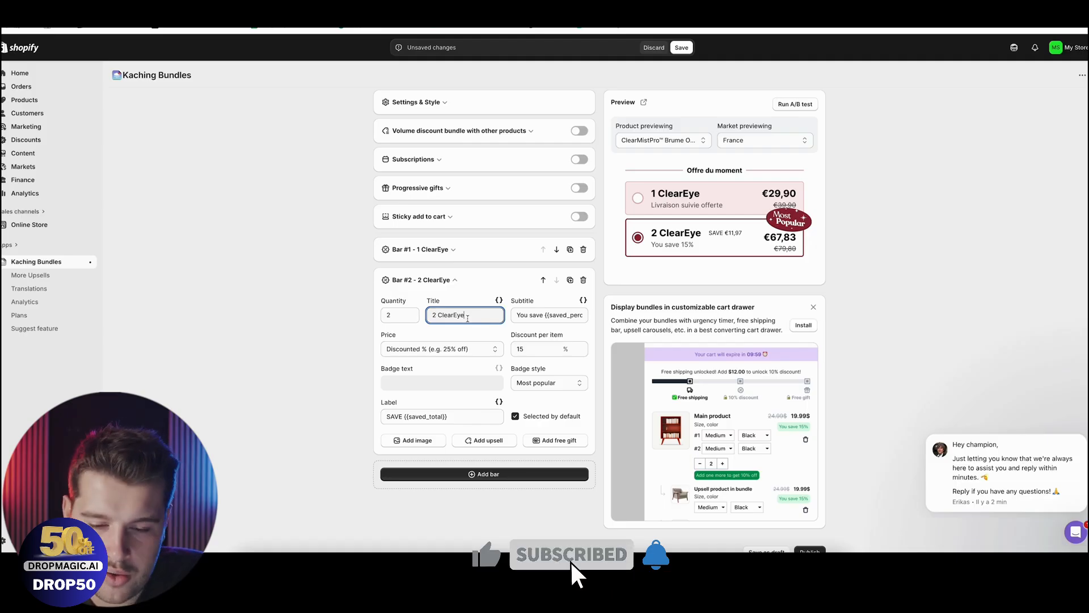
pyautogui.write('+ 1 Offert')
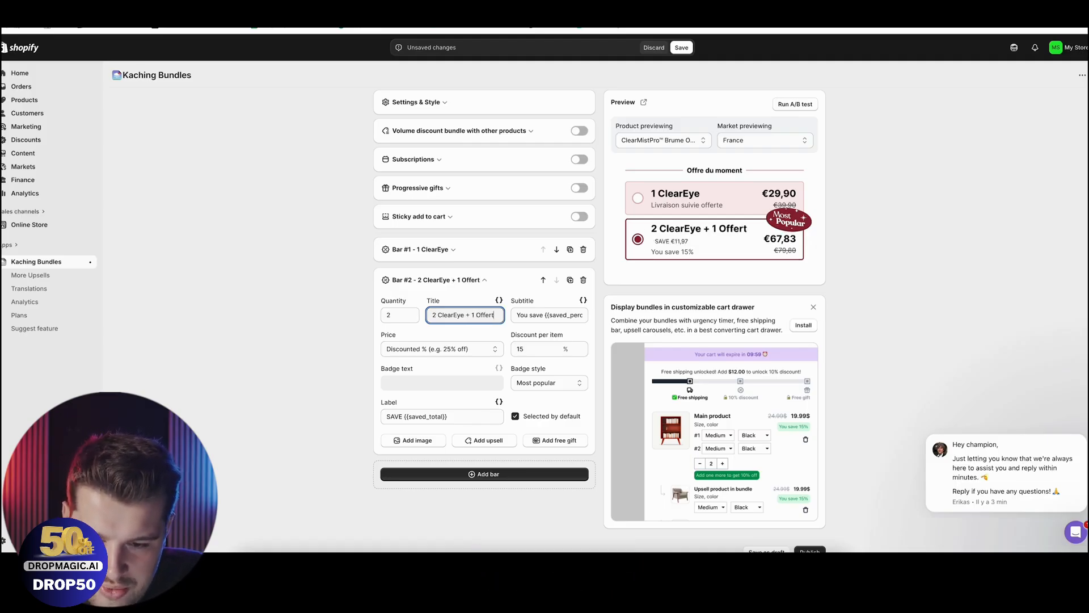
# Step: Give the second bar a specific total price of 59.9 EUR and set its quantity to 3
pyautogui.tripleClick(548, 318)
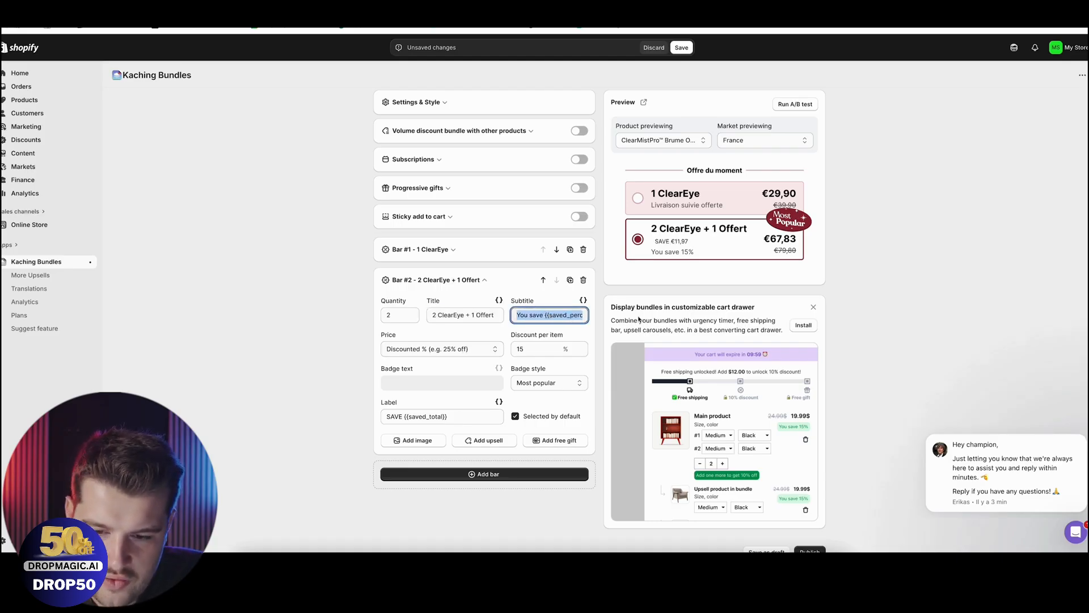
pyautogui.click(497, 351)
pyautogui.click(447, 370)
pyautogui.click(531, 349)
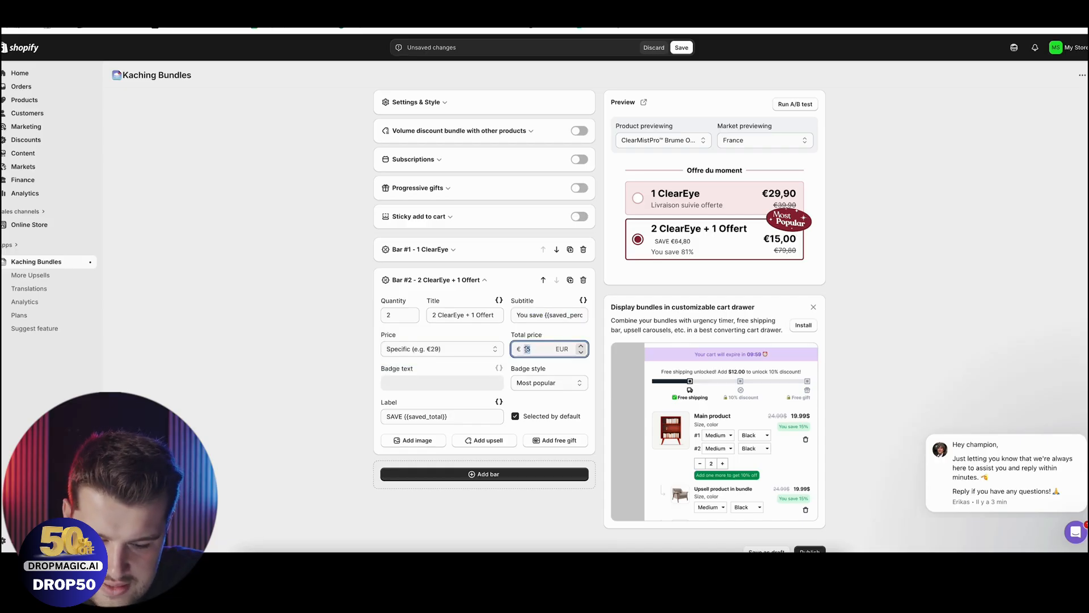
pyautogui.write('59.9')
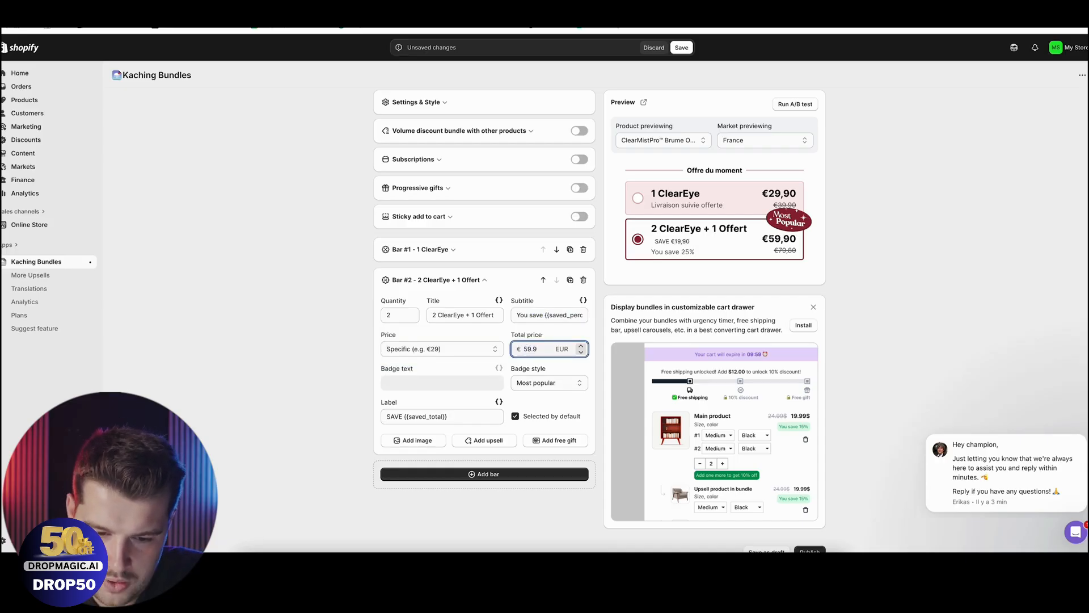
pyautogui.click(413, 313)
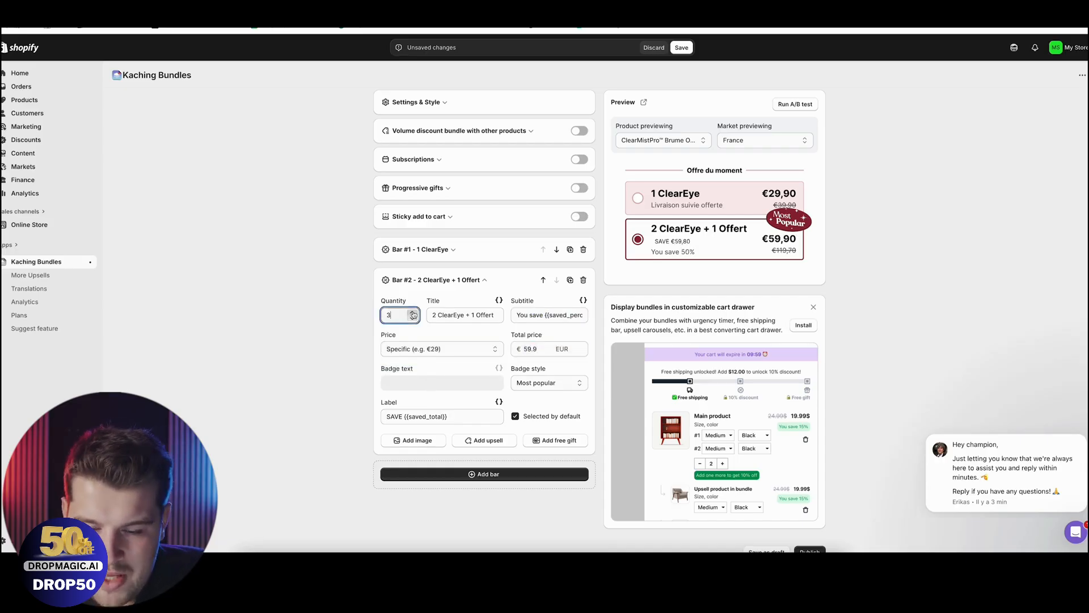
pyautogui.click(524, 350)
# Step: Set the second bar's subtitle to "Livraison suivie offerte" and clear its label text
pyautogui.tripleClick(552, 316)
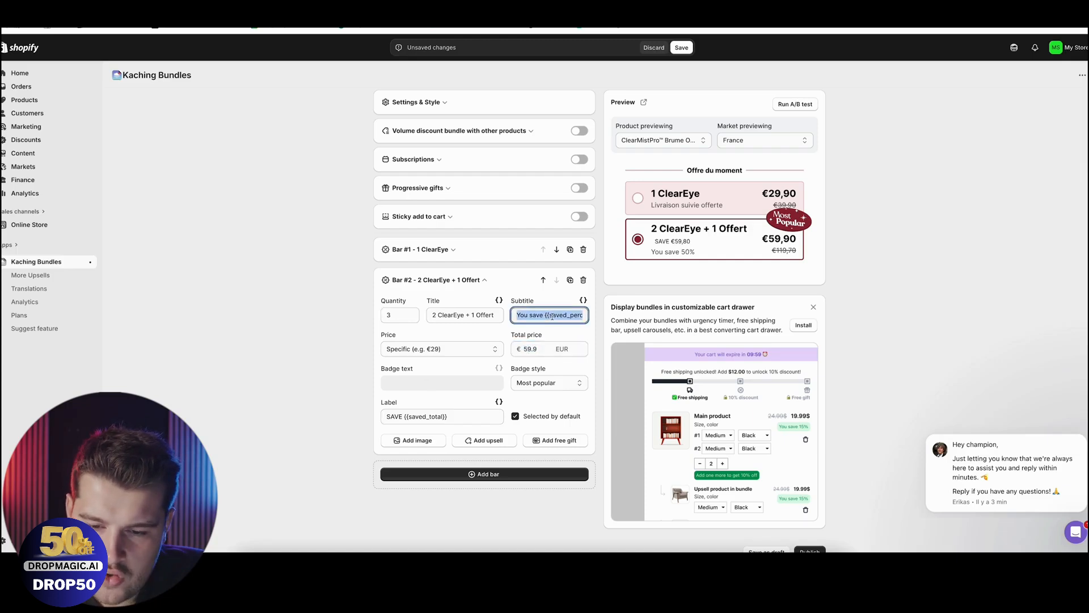
pyautogui.write('Livraison suivie of')
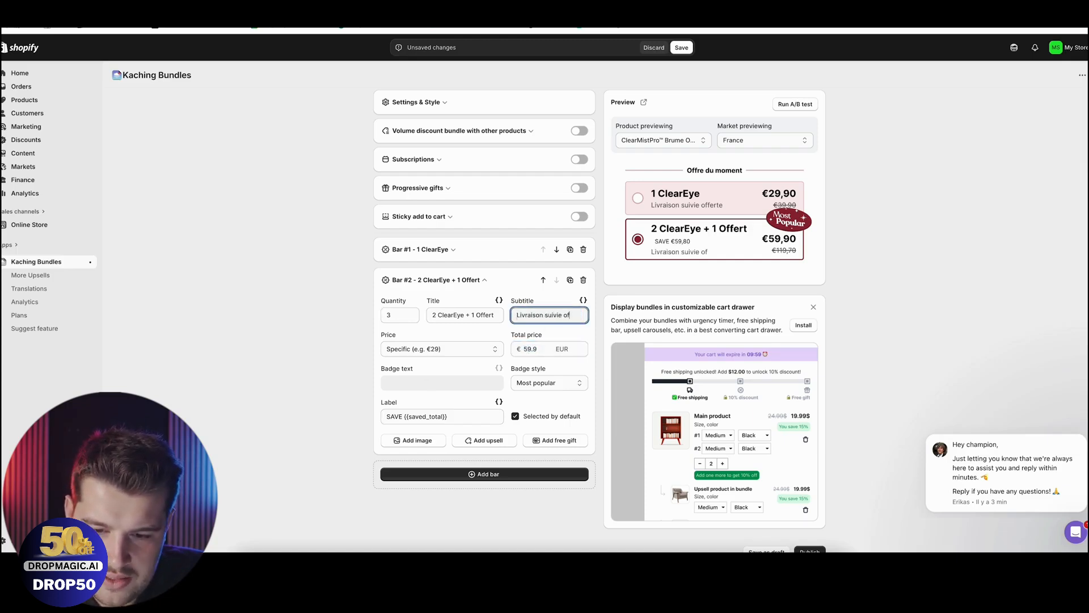
pyautogui.write('ferte')
pyautogui.tripleClick(453, 415)
pyautogui.press('BackSpace')
pyautogui.click(499, 432)
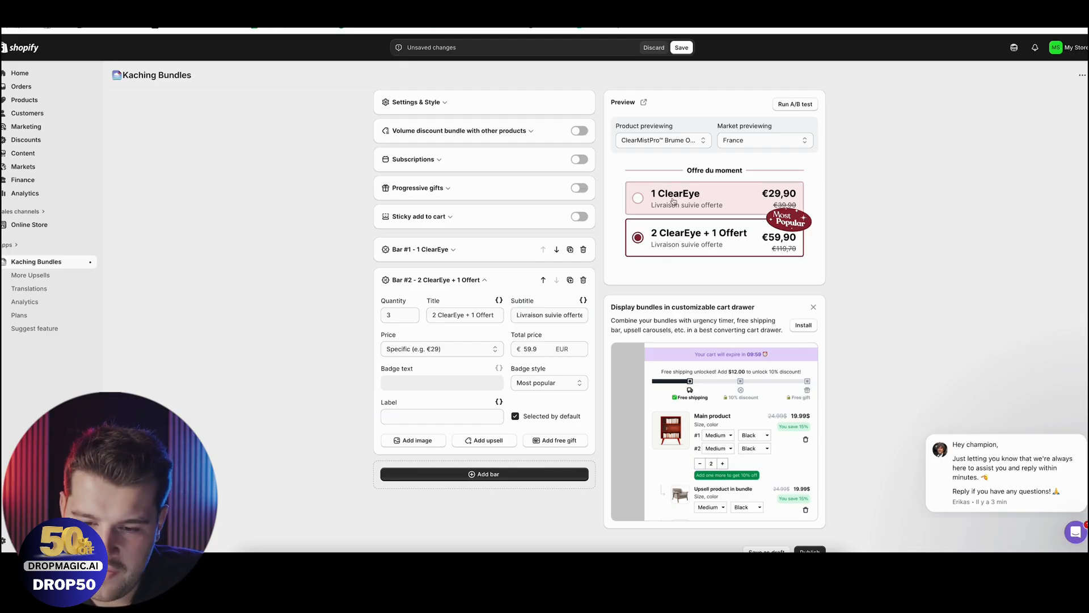
# Step: Publish the bundle deal and preview it on the storefront product page, accepting the cookie consent
pyautogui.click(654, 212)
pyautogui.scroll(-1, 653, 293)
pyautogui.scroll(1, 653, 293)
pyautogui.scroll(-1, 653, 293)
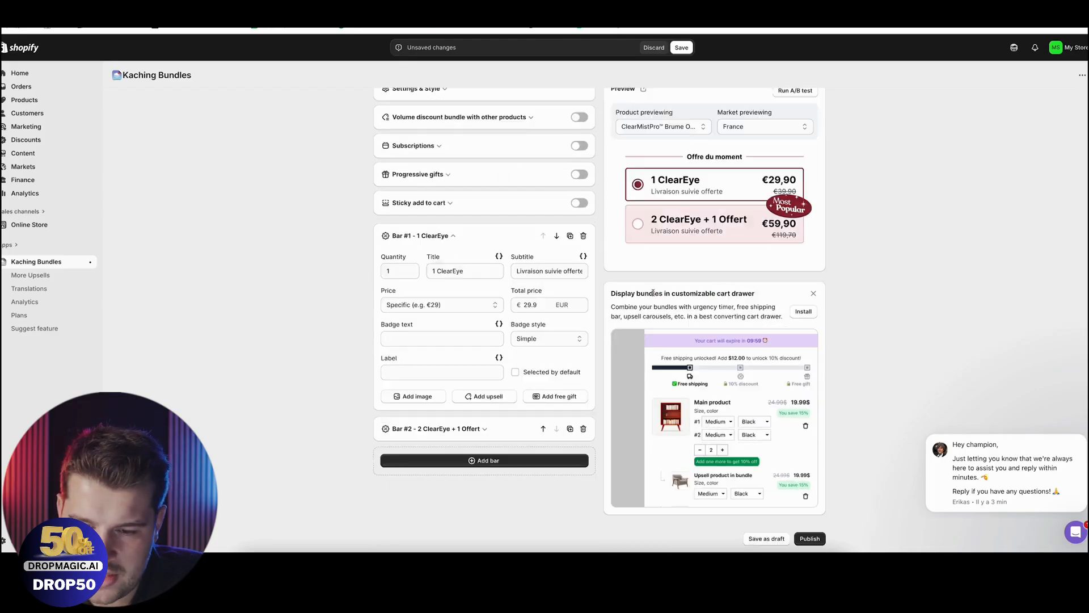
pyautogui.click(809, 539)
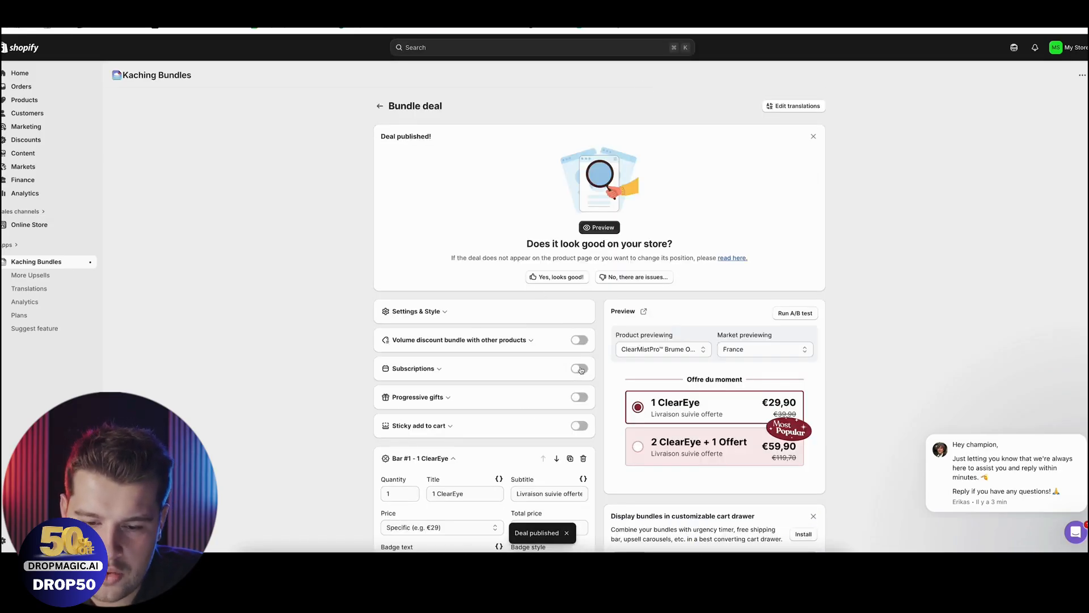
pyautogui.click(600, 227)
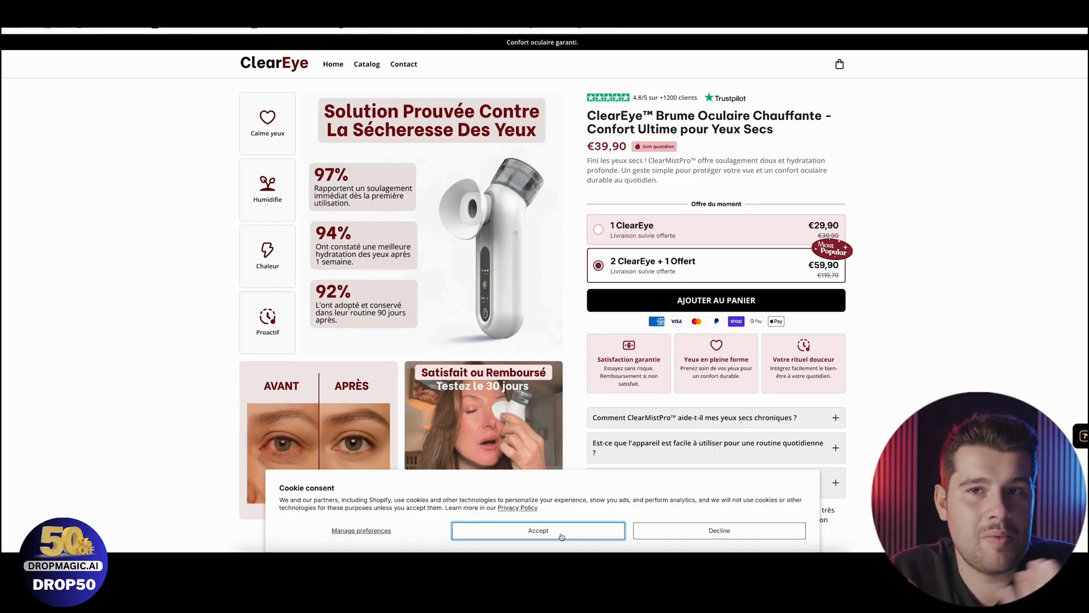
pyautogui.click(561, 537)
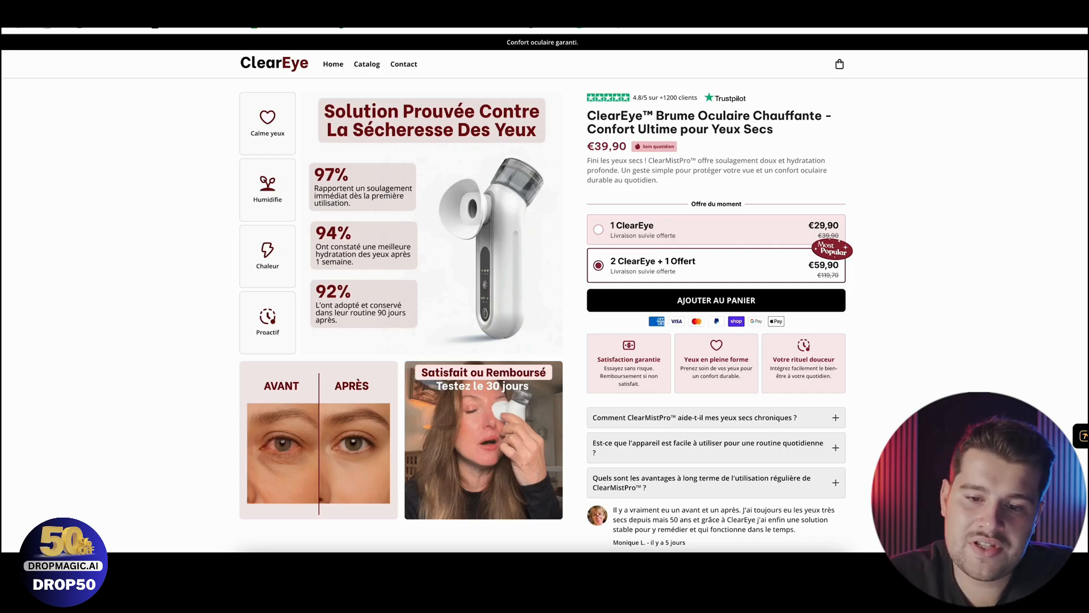
# Step: Return to the Shopify admin and open the Horizon theme editor on the magic-product template assigned to the product
pyautogui.click(238, 12)
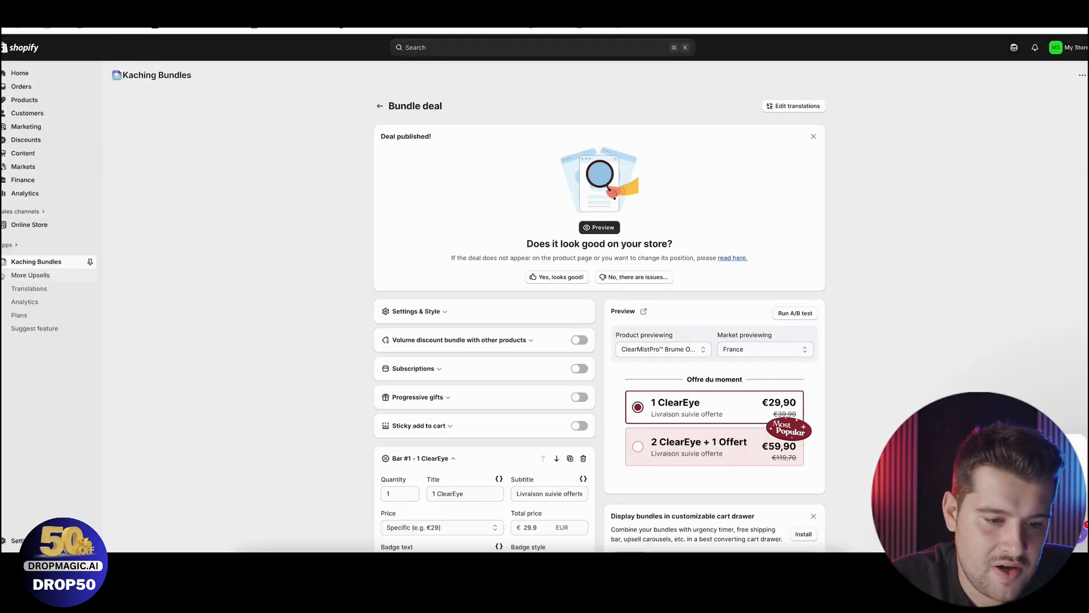
pyautogui.click(29, 226)
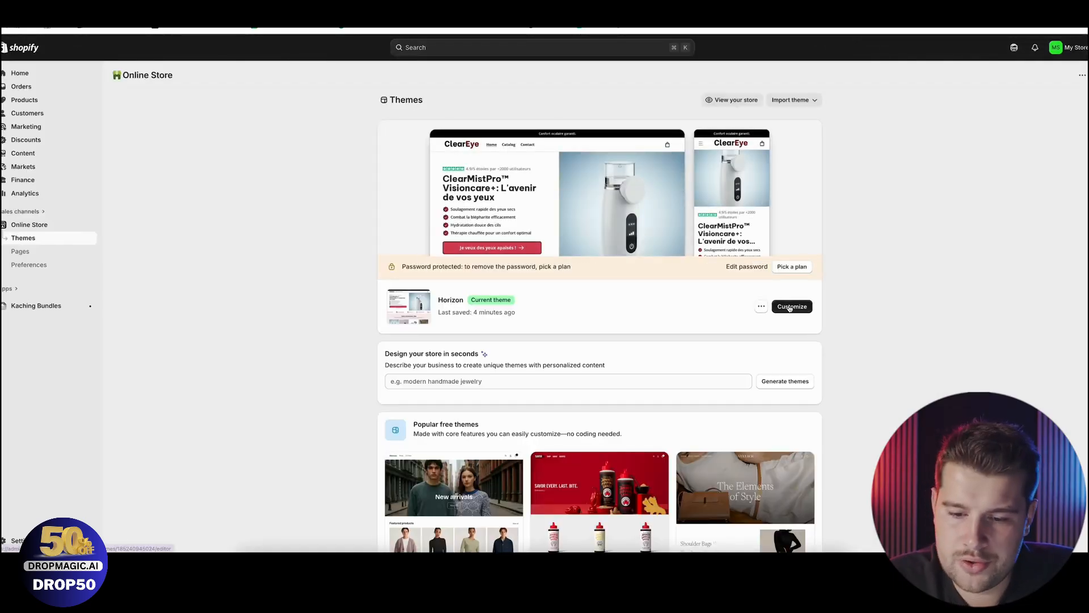
pyautogui.click(789, 306)
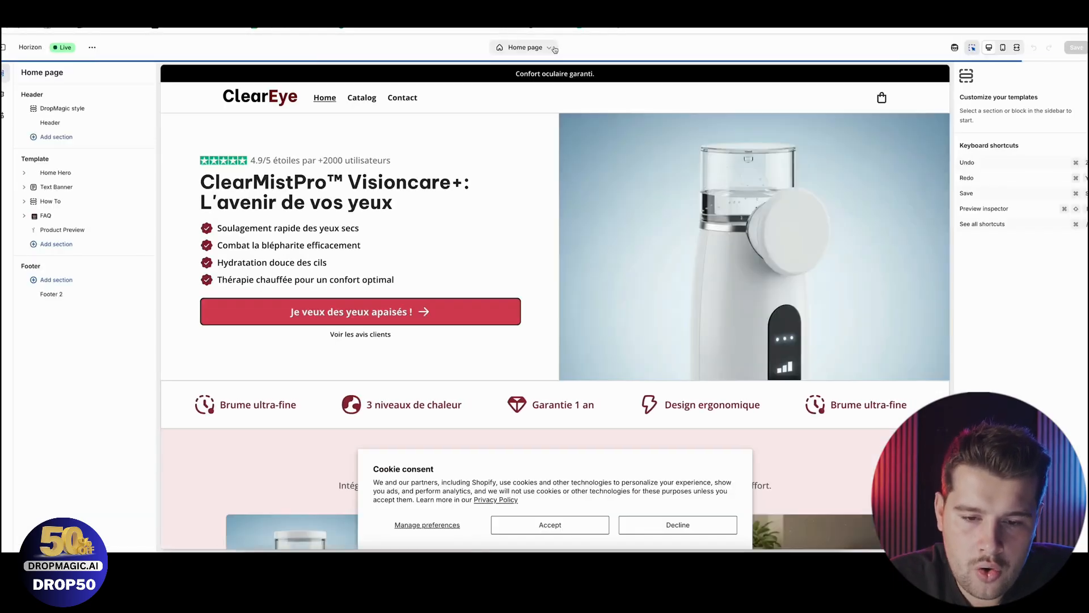
pyautogui.click(523, 47)
pyautogui.click(494, 104)
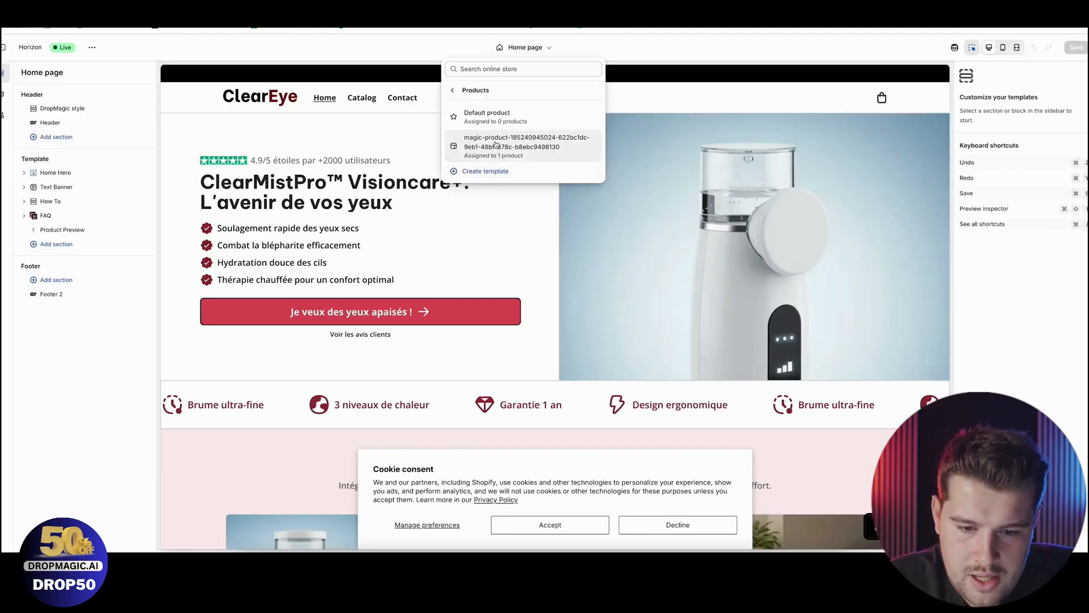
pyautogui.click(497, 144)
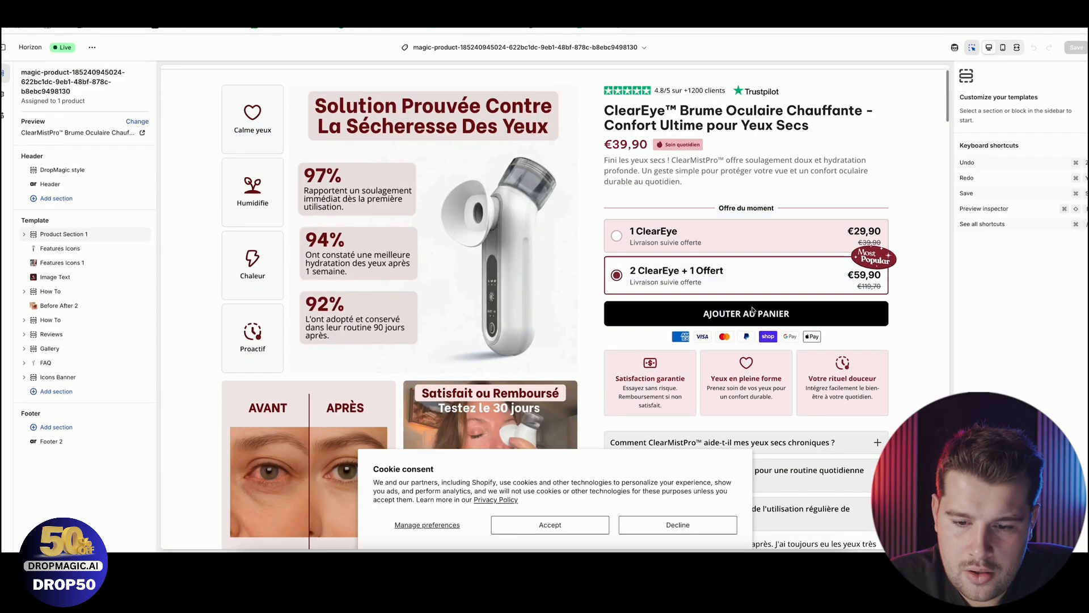
# Step: Start adding a block below the last FAQ in Product Section 1 and list the available app blocks
pyautogui.click(61, 235)
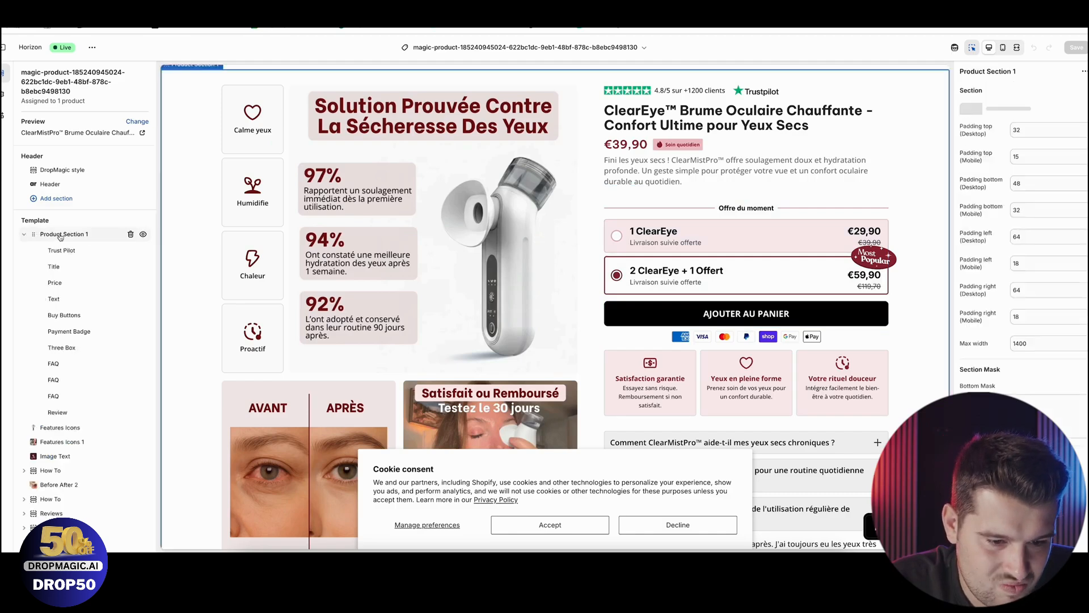
pyautogui.click(91, 404)
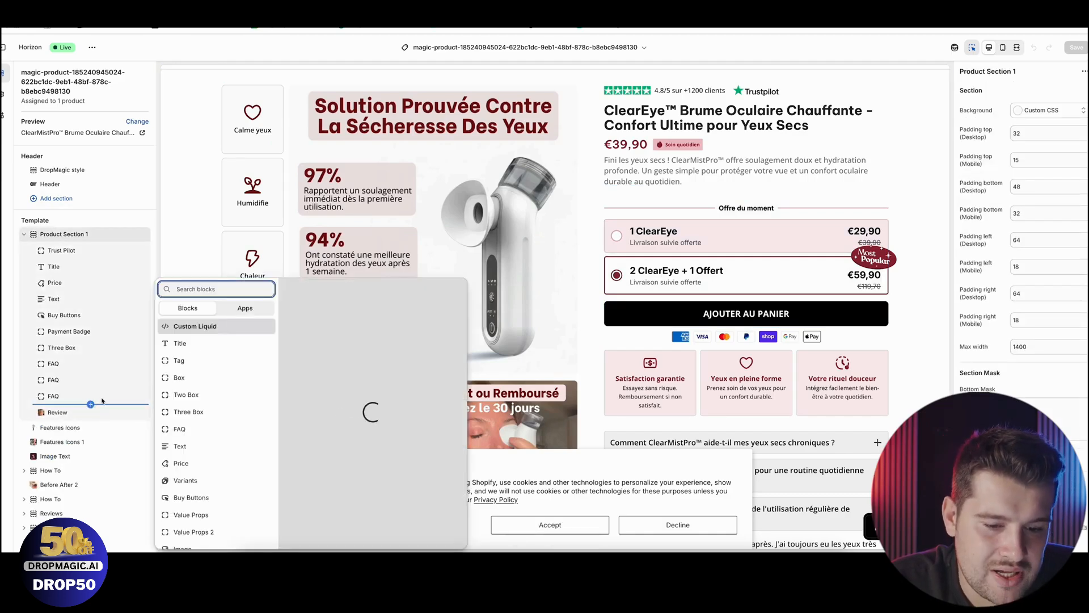
pyautogui.click(245, 308)
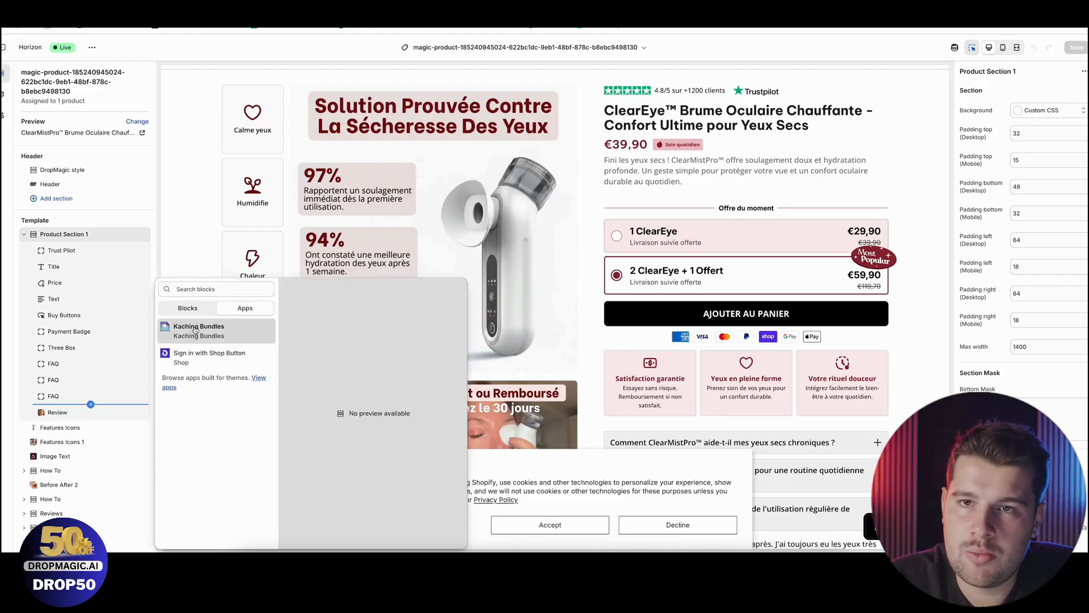